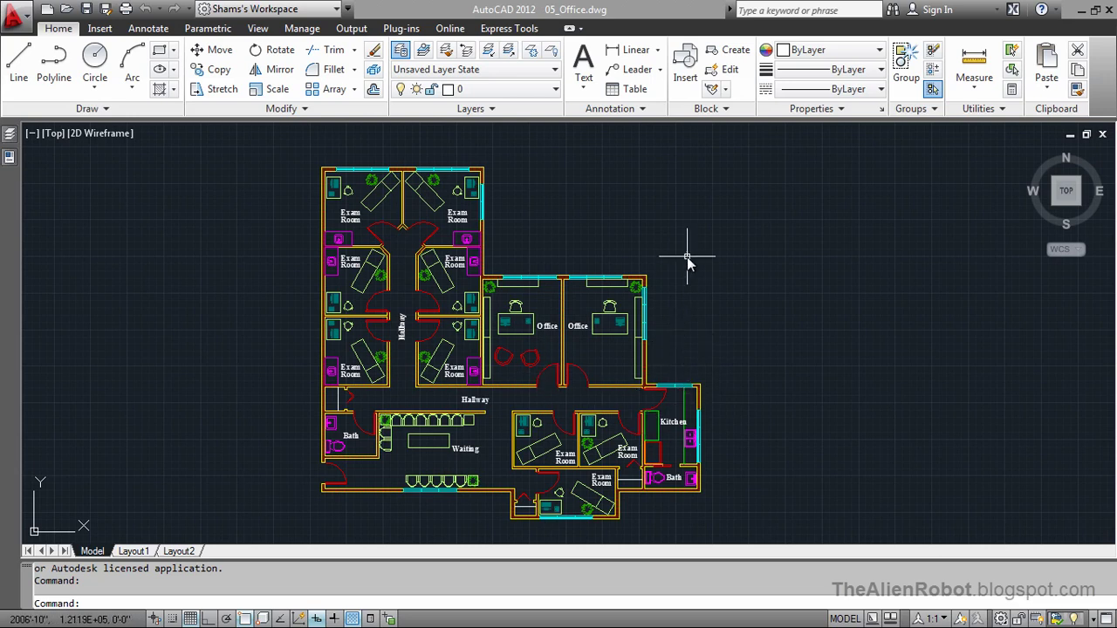
- Review the office drawing's block list in the Insert dialog, then cancel without inserting
click(687, 77)
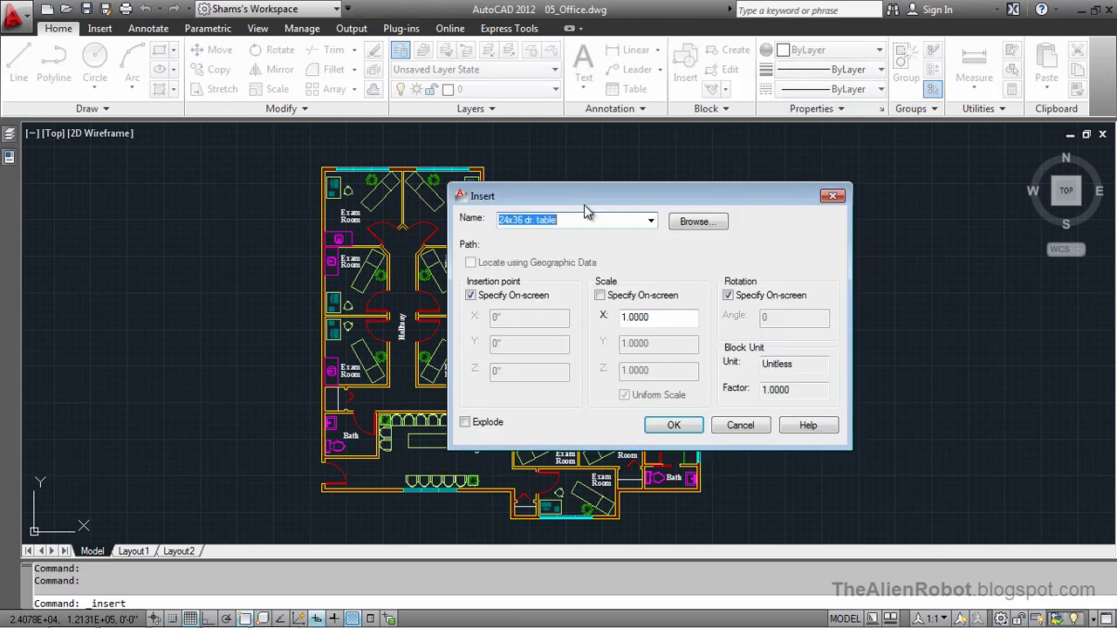
drag(598, 205, 591, 206)
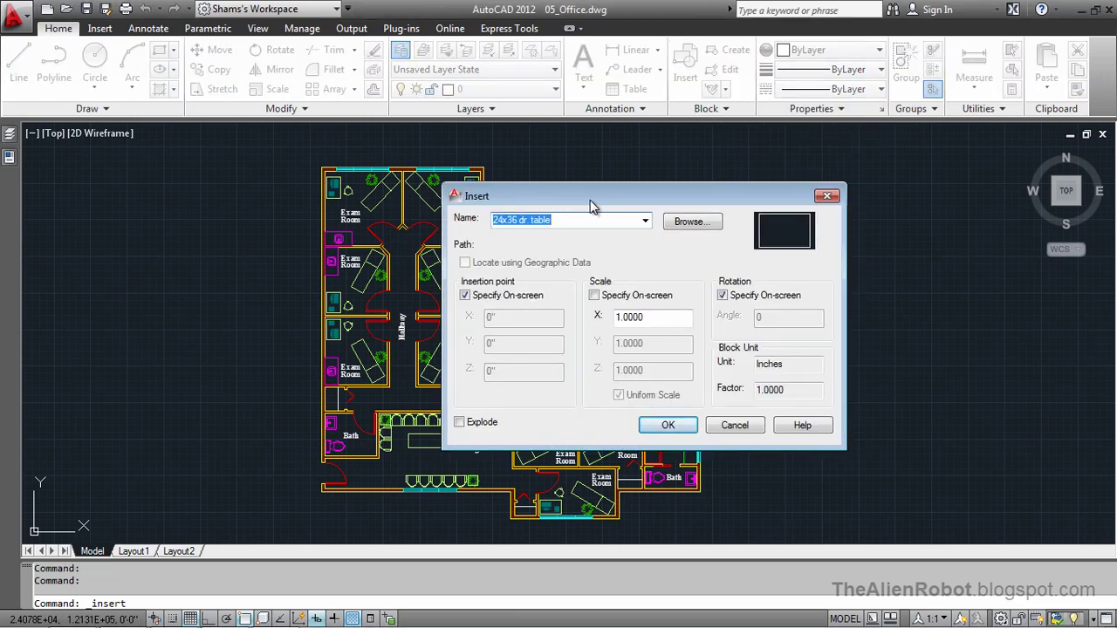
click(646, 223)
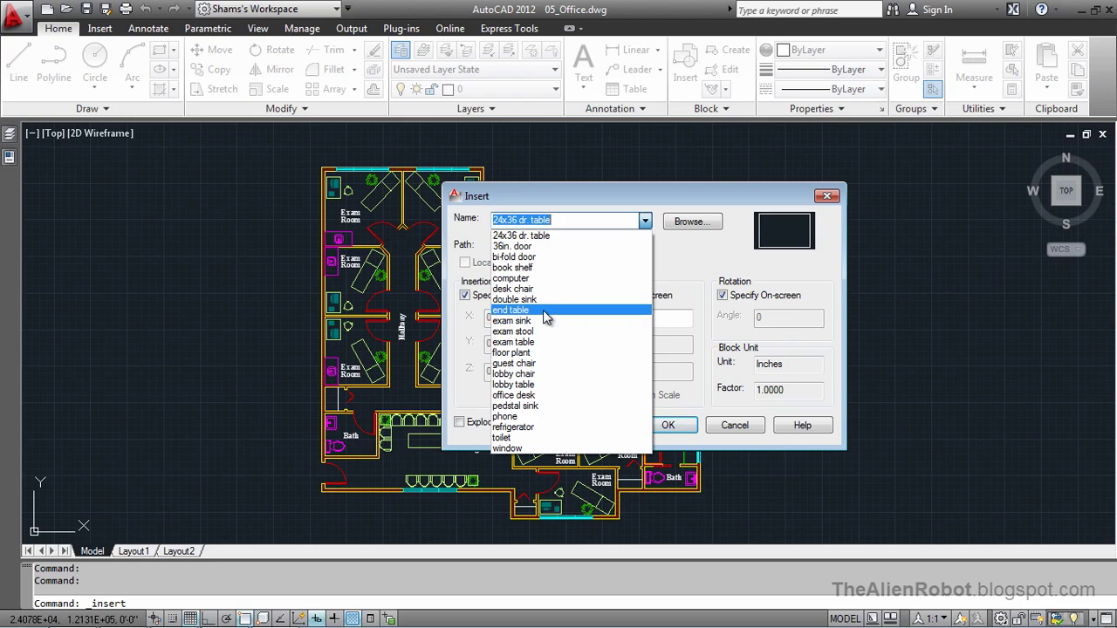
click(679, 262)
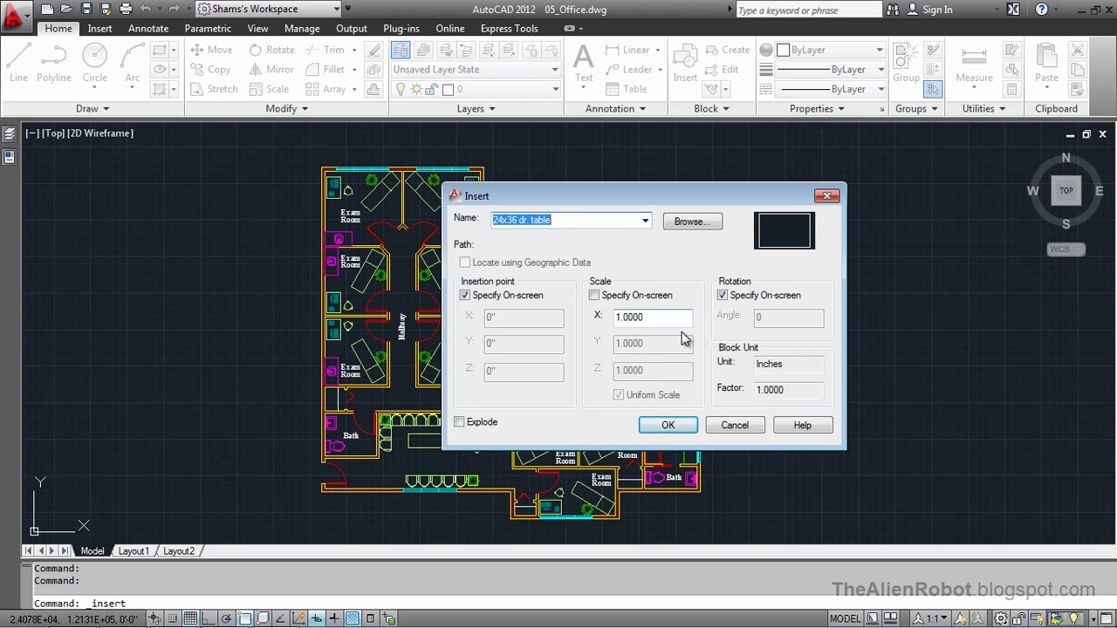
click(725, 425)
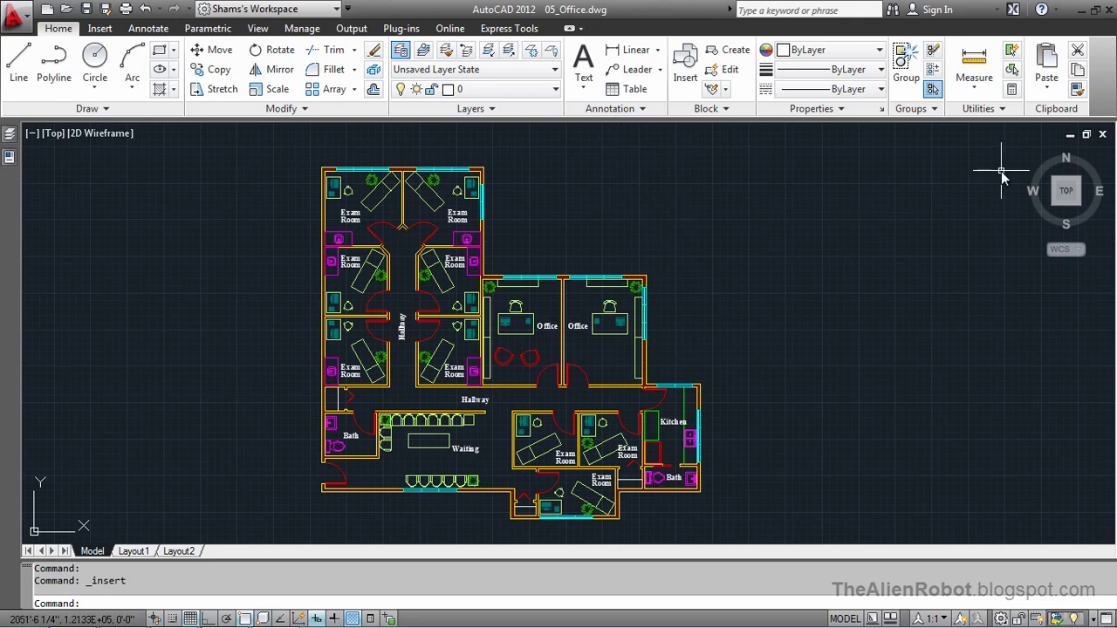
- Close 05_Office.dwg and start a new drawing from the acad.dwt template
click(1101, 135)
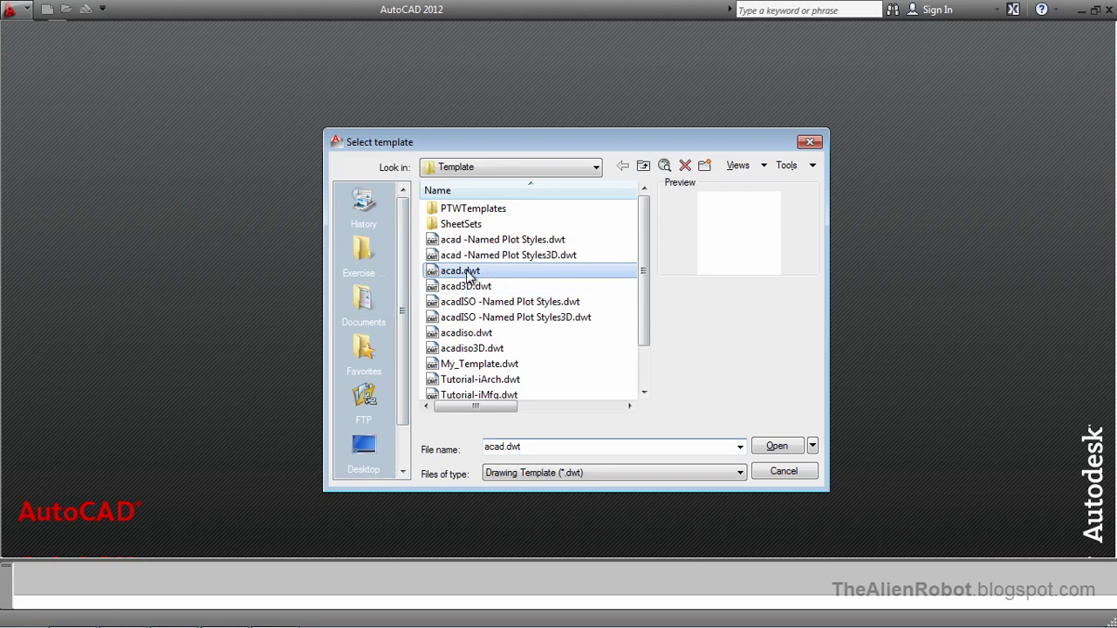
click(776, 449)
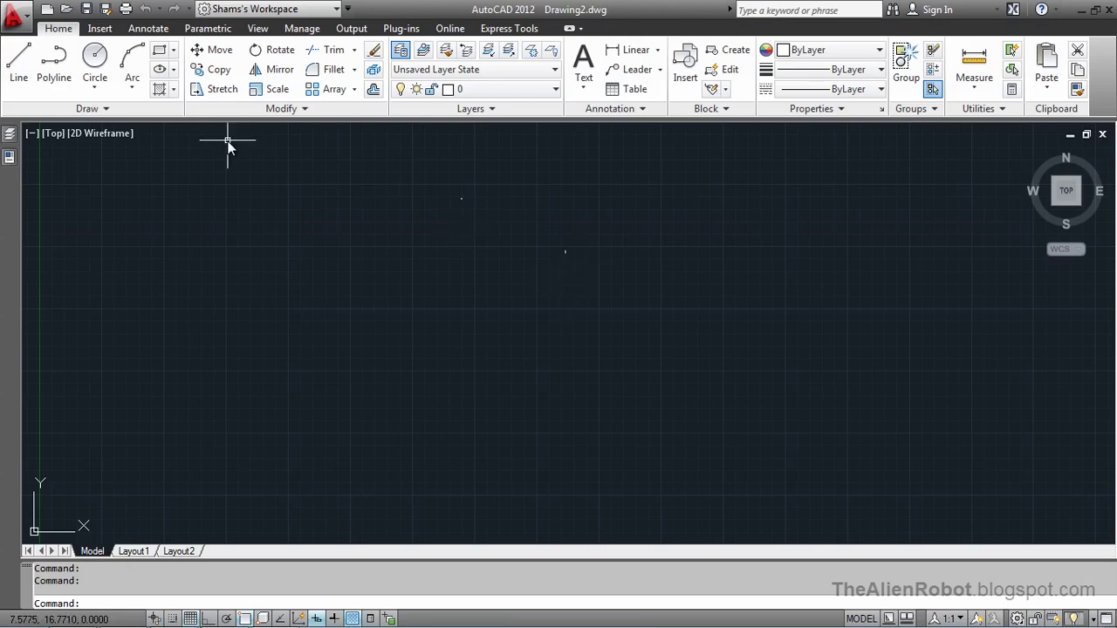
- Set Drawing2's length type to Architectural in the Drawing Units dialog
click(24, 18)
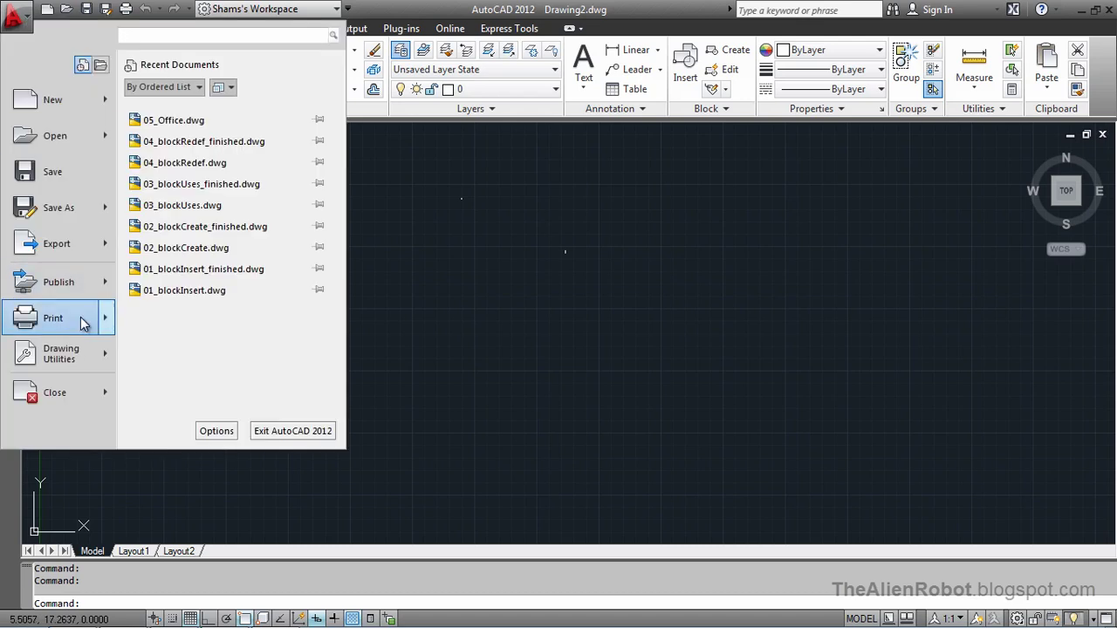
mouse_move(91, 354)
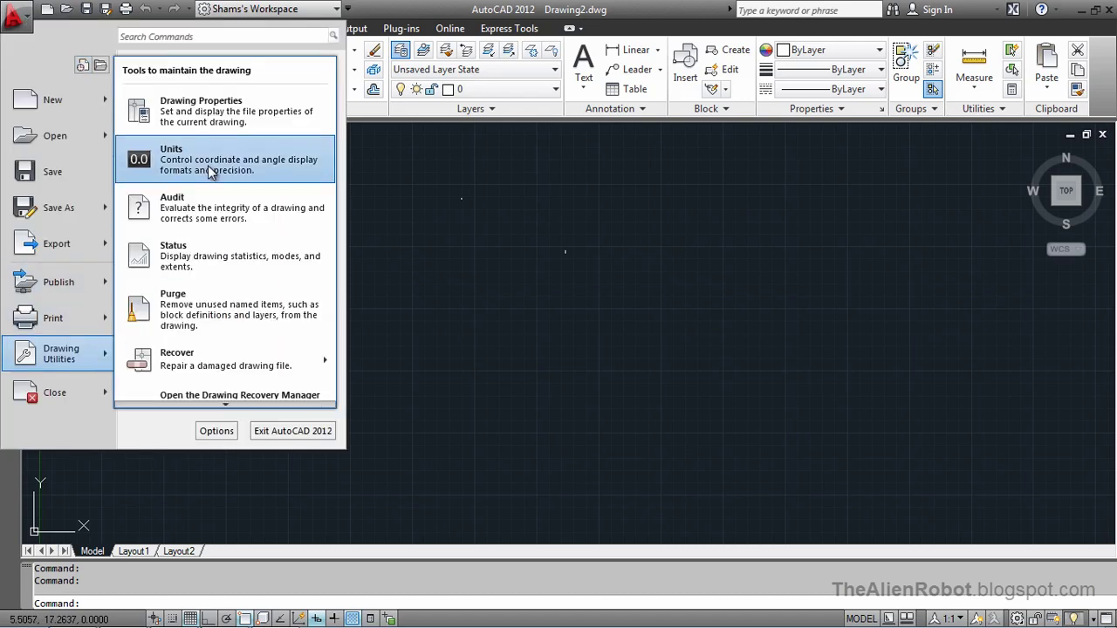
click(208, 169)
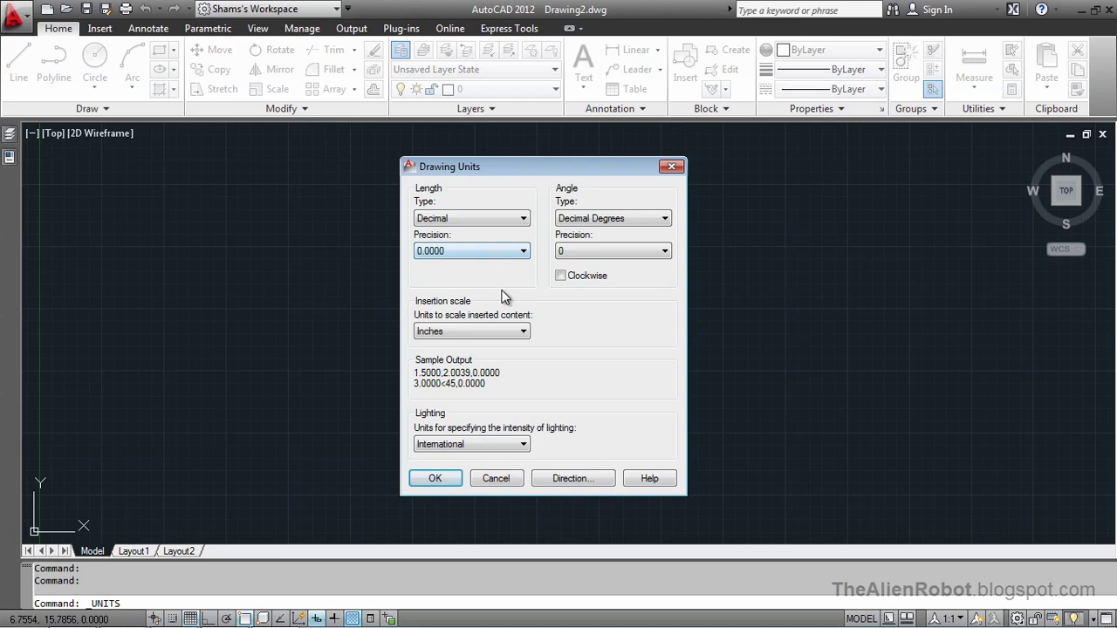
click(521, 218)
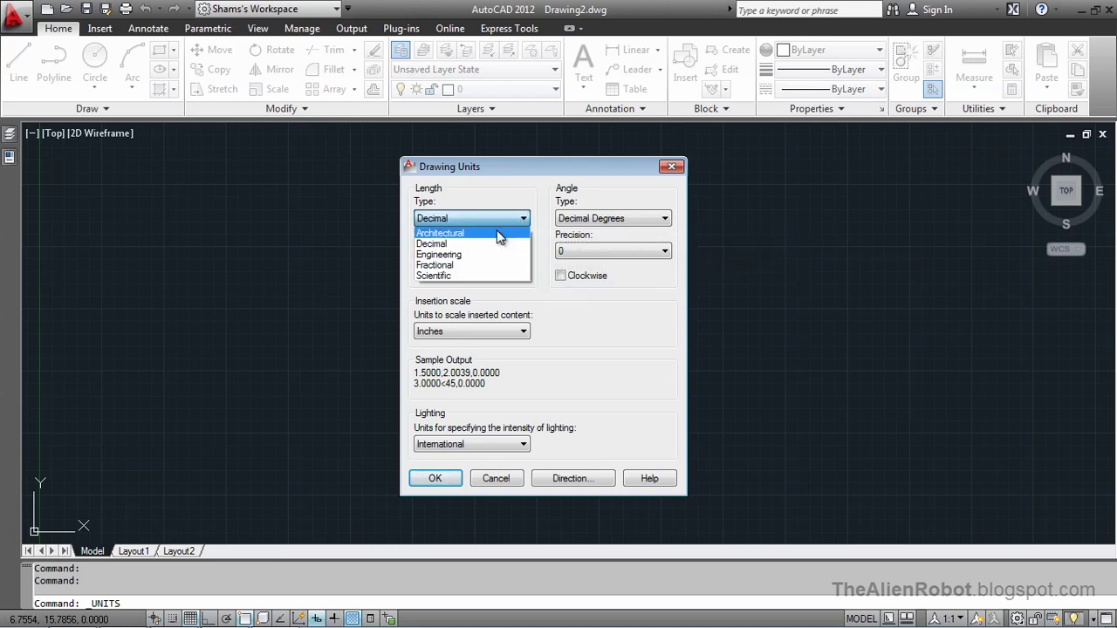
click(488, 226)
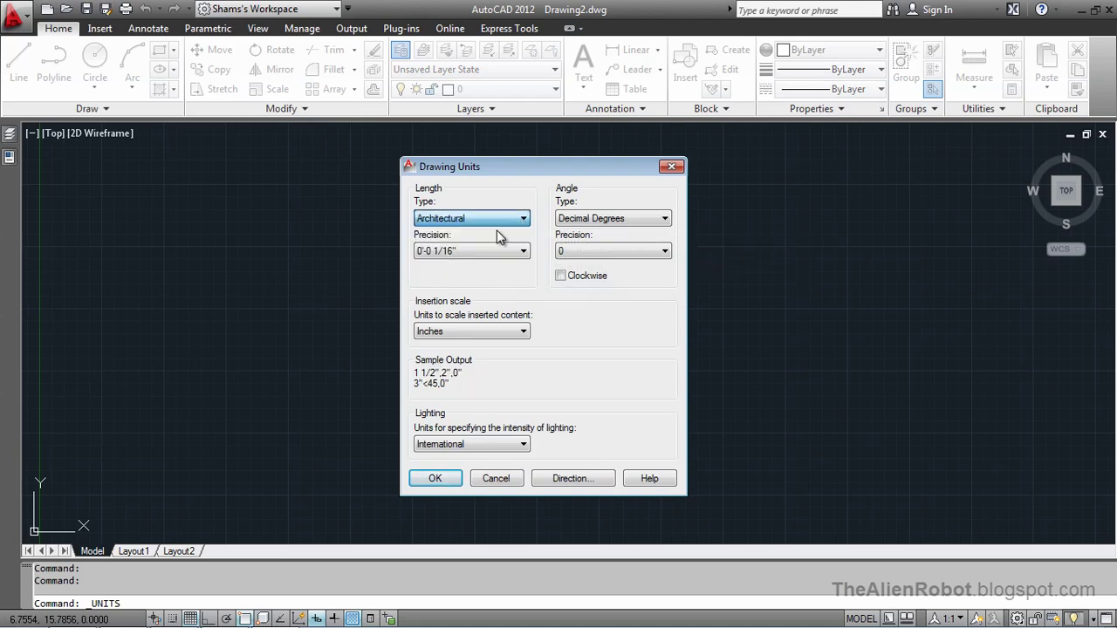
click(447, 478)
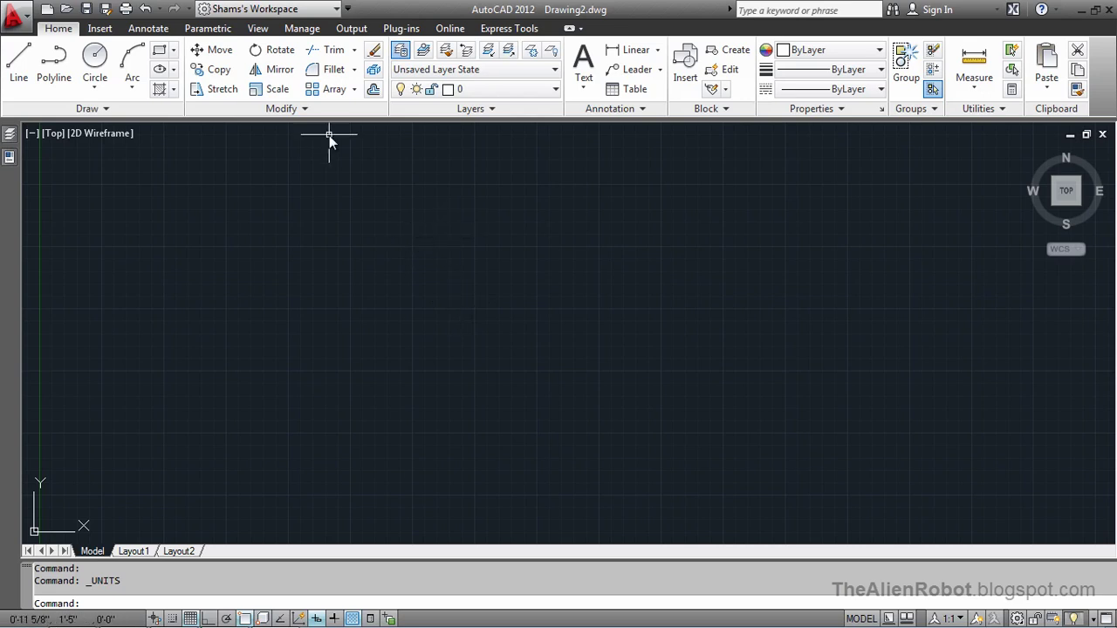
- Open the DesignCenter palette from the View tab with Ctrl+2
click(258, 30)
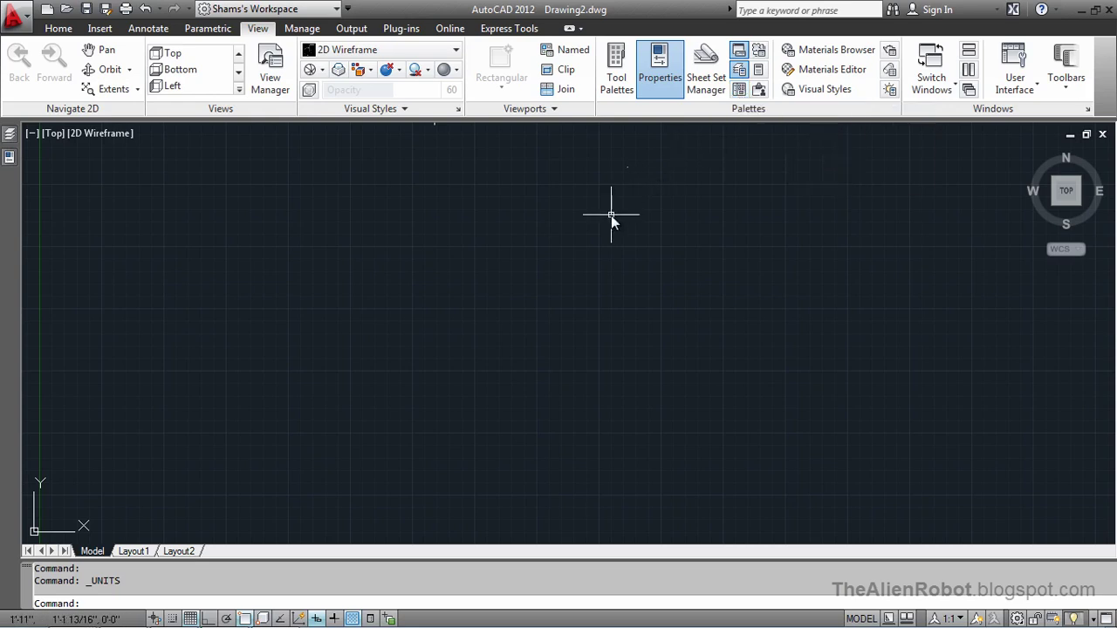
key(ctrl+2)
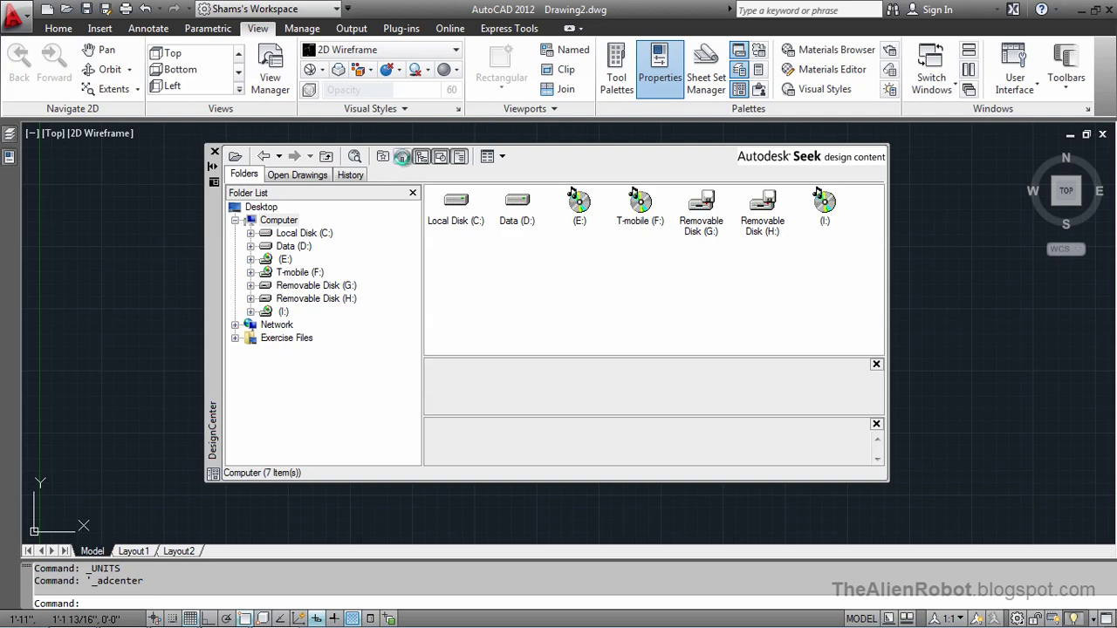
- Browse DesignCenter to the AutoCAD 2012 - English folder and open its Content Explorer folder
click(403, 158)
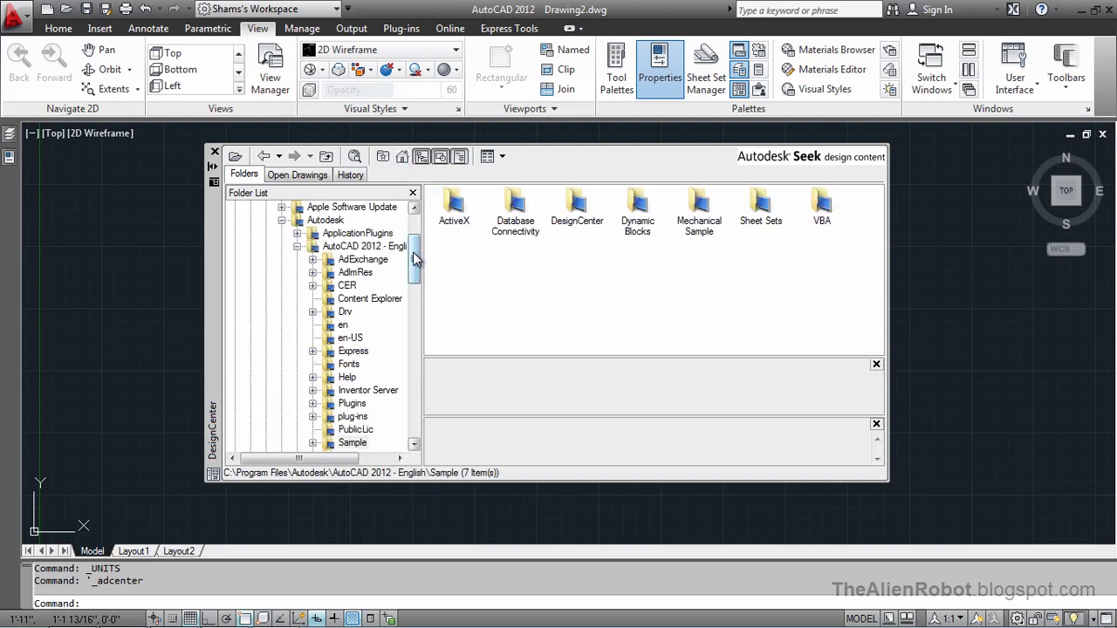
drag(414, 255, 417, 283)
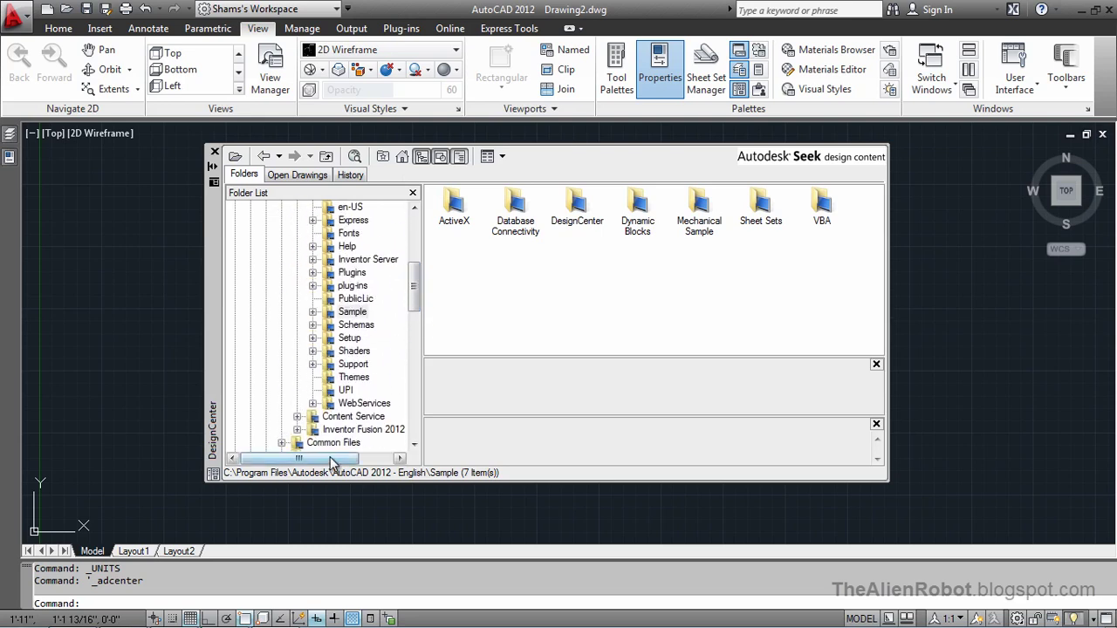
drag(421, 330, 471, 333)
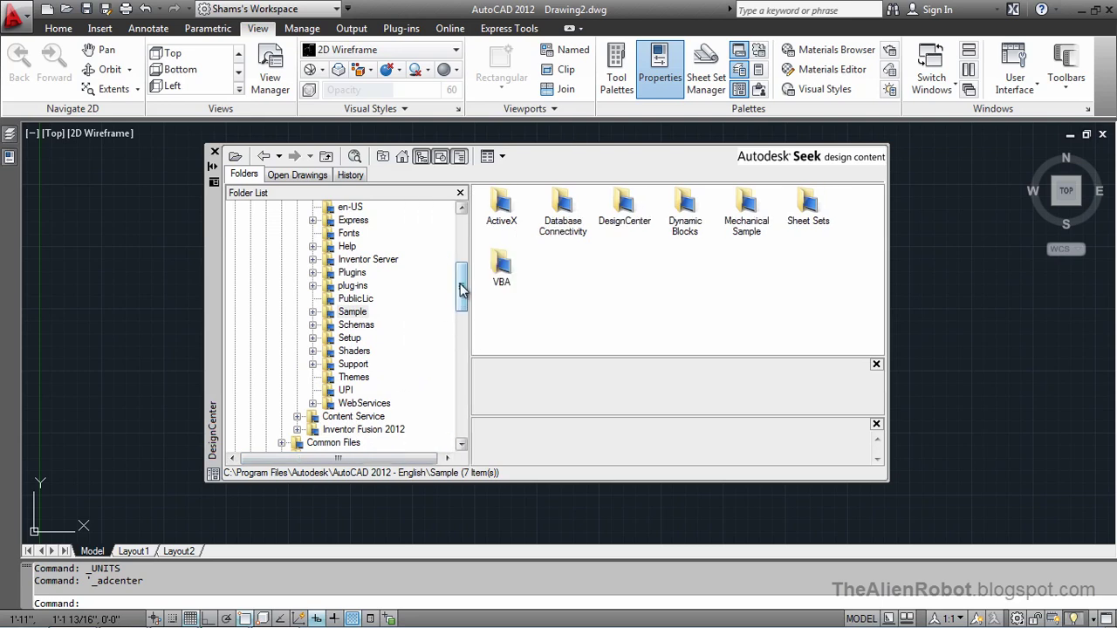
drag(461, 290, 461, 264)
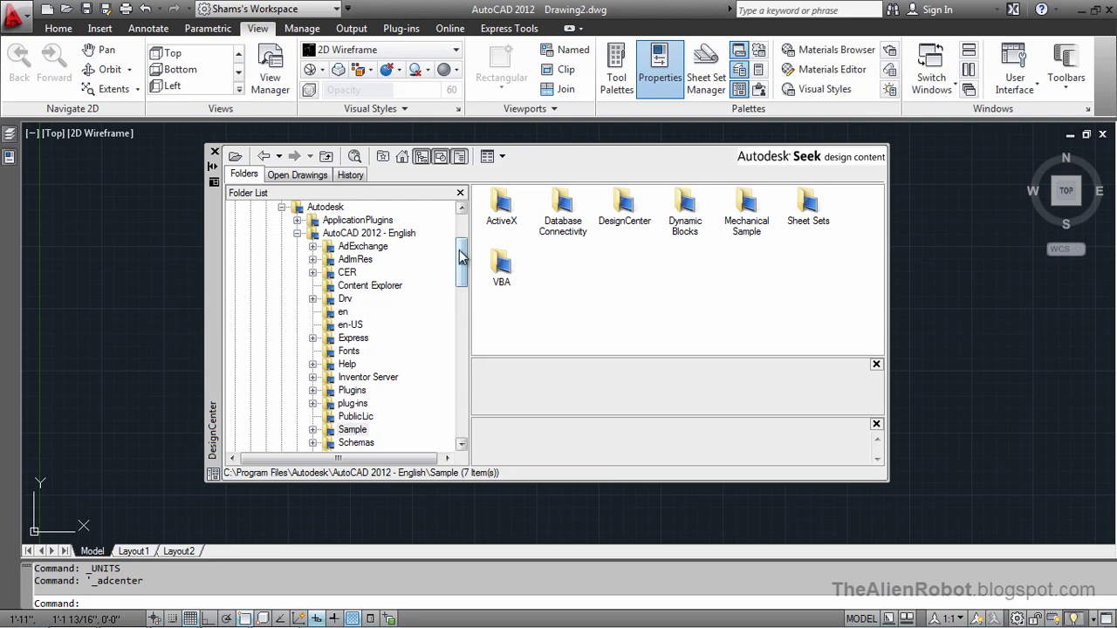
drag(460, 255, 461, 258)
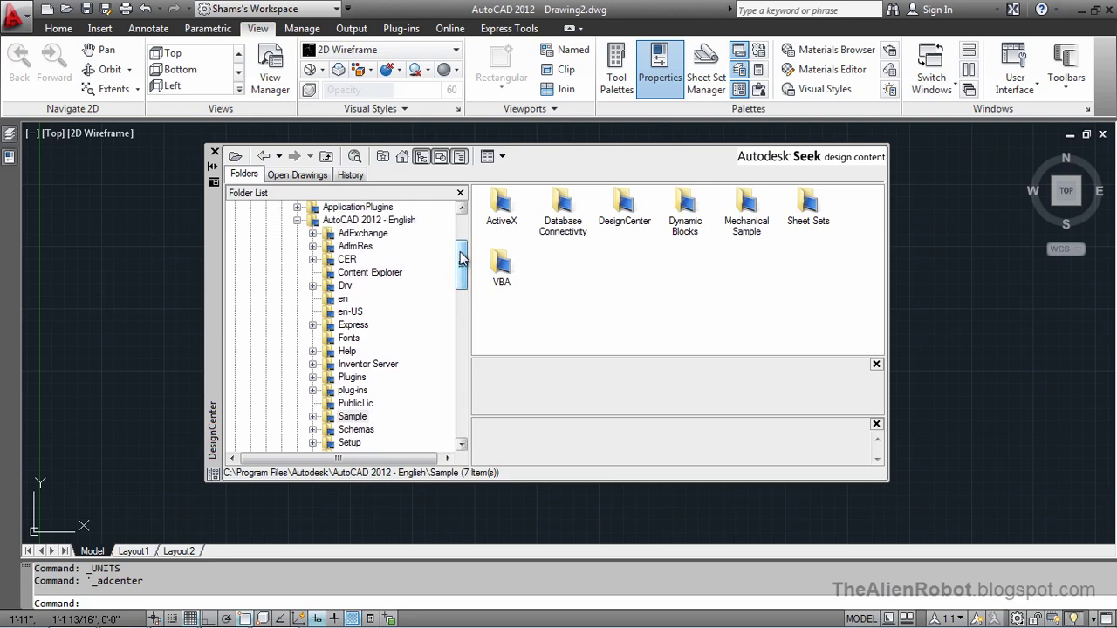
click(342, 275)
right_click(340, 275)
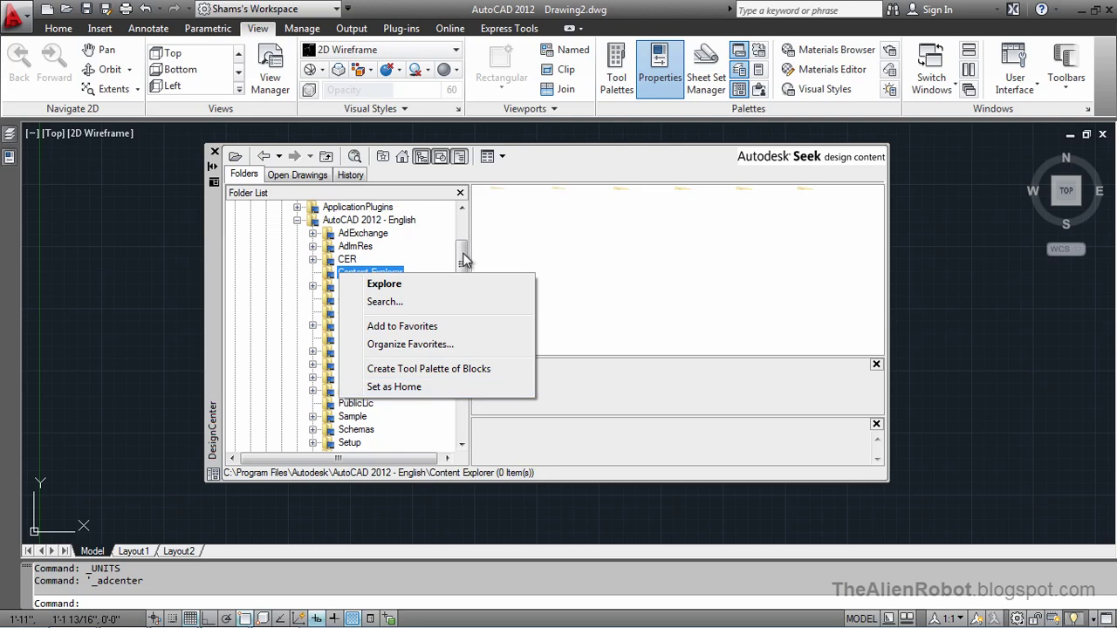
- Expand Exercise Files > chapter_13 > 05_Office.dwg to show its content categories
click(539, 171)
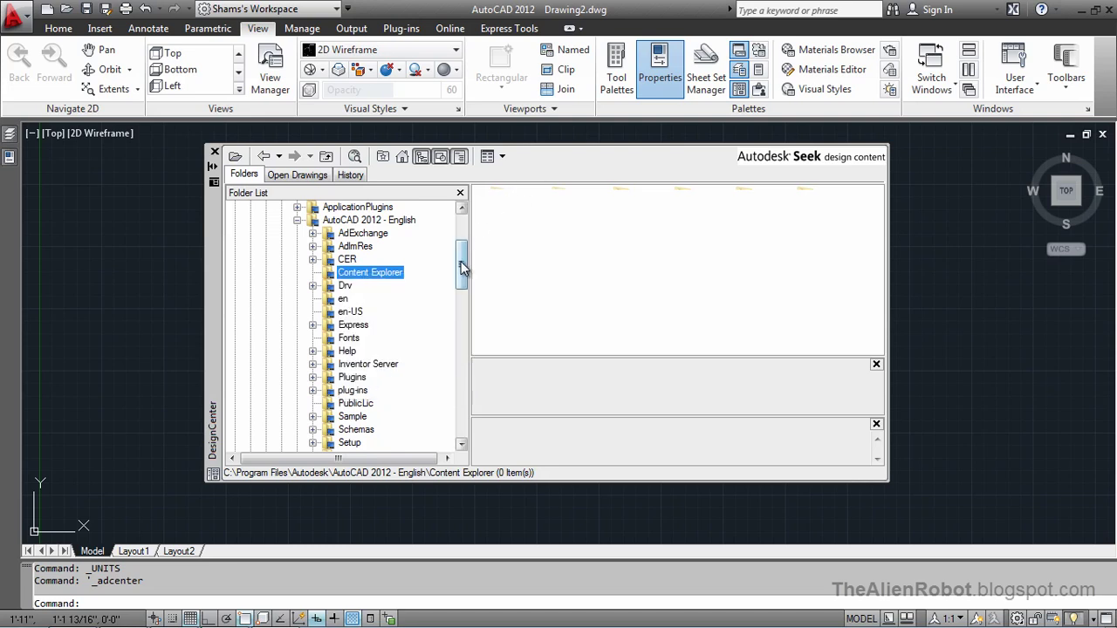
drag(461, 258, 464, 421)
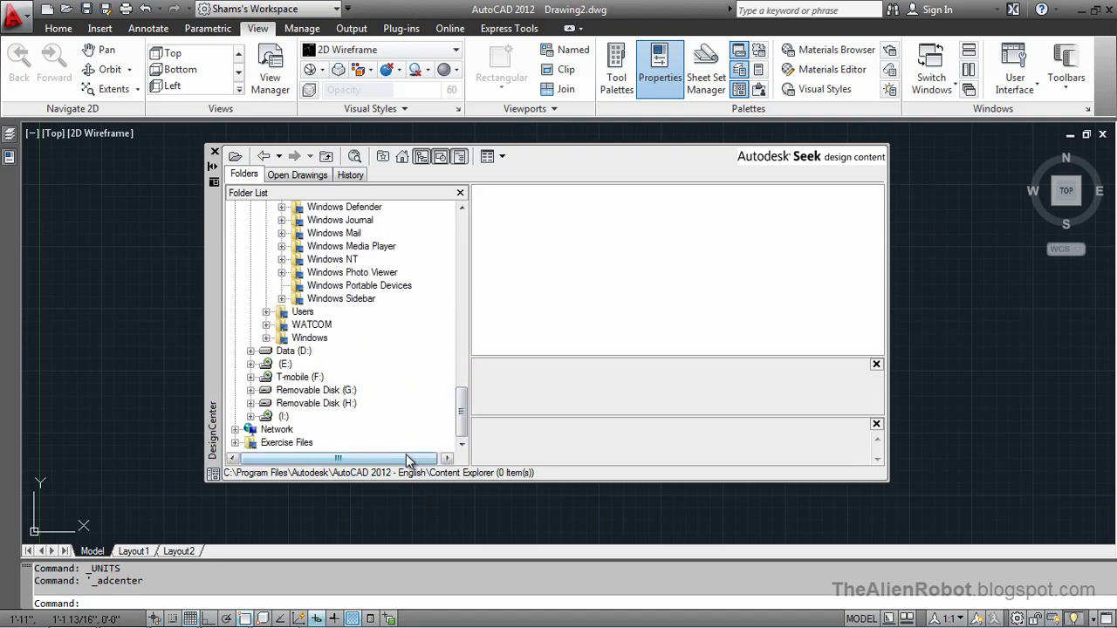
click(235, 444)
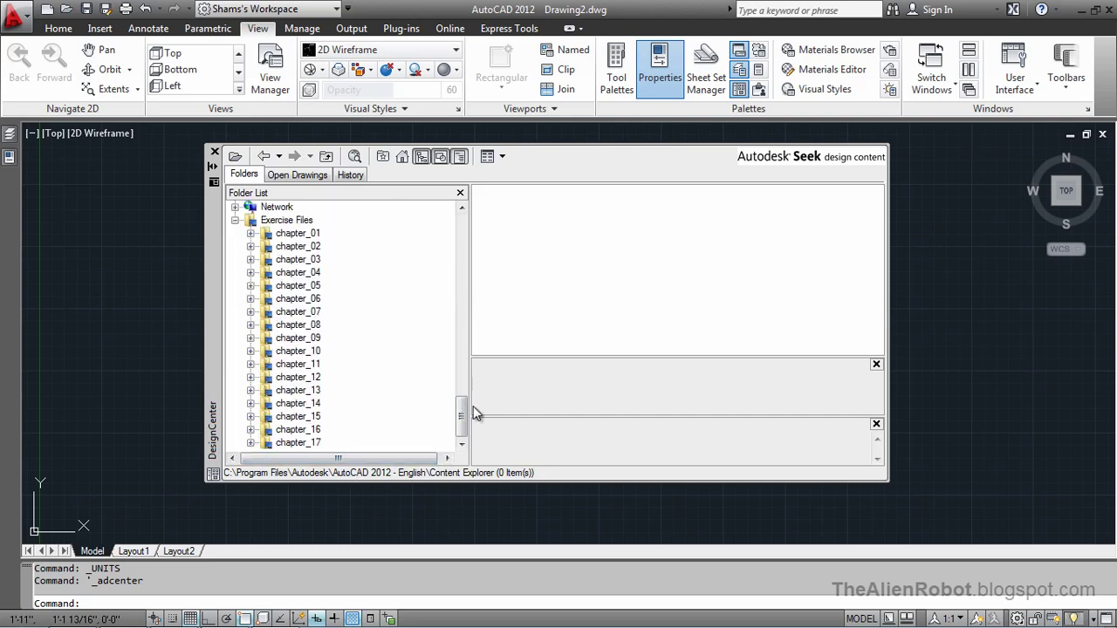
click(251, 391)
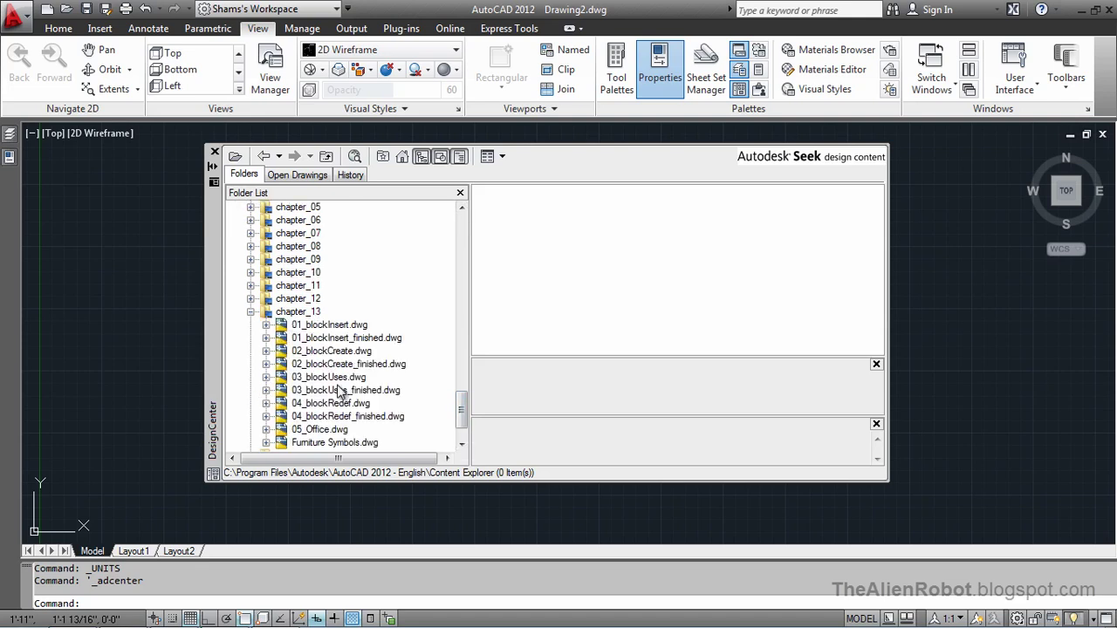
drag(461, 411, 461, 424)
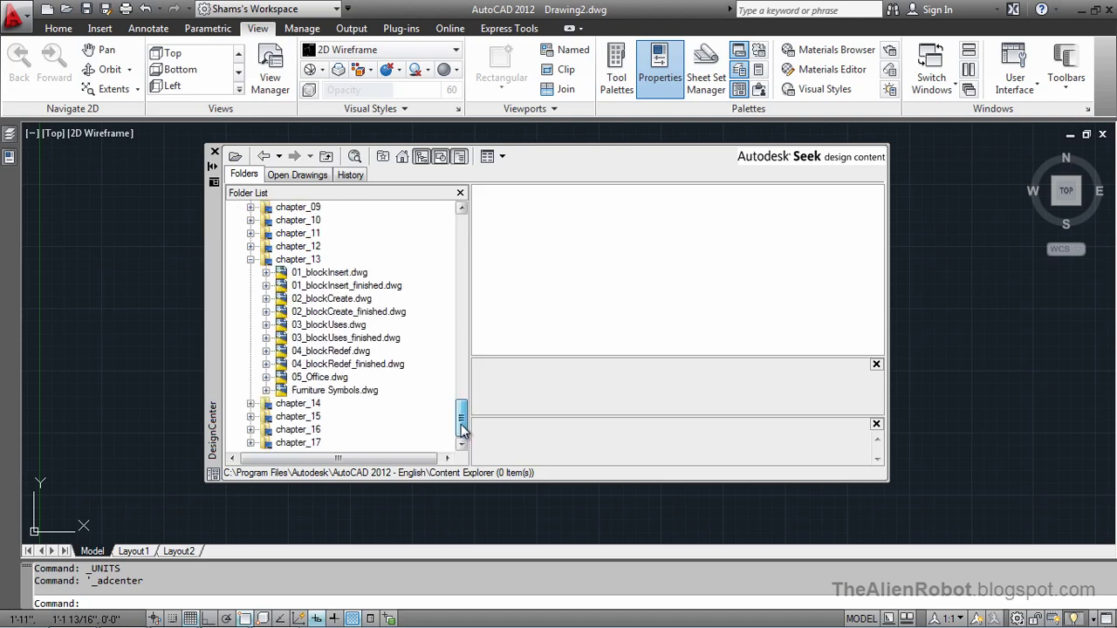
click(266, 378)
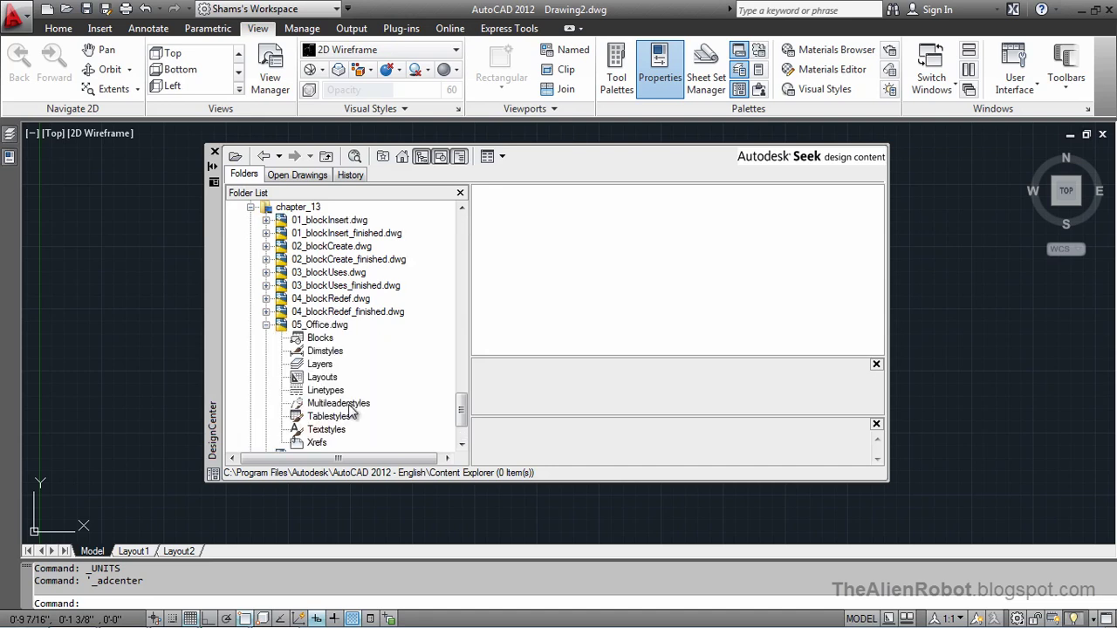
drag(462, 406, 461, 419)
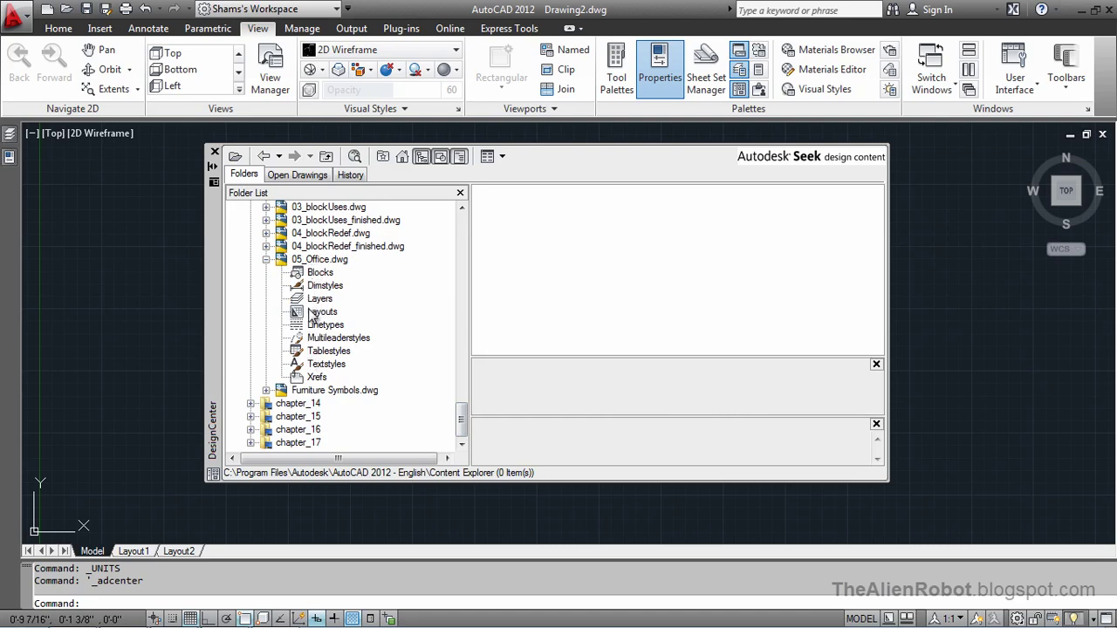
- Display the 21 block thumbnails under 05_Office.dwg's Blocks in DesignCenter
click(318, 272)
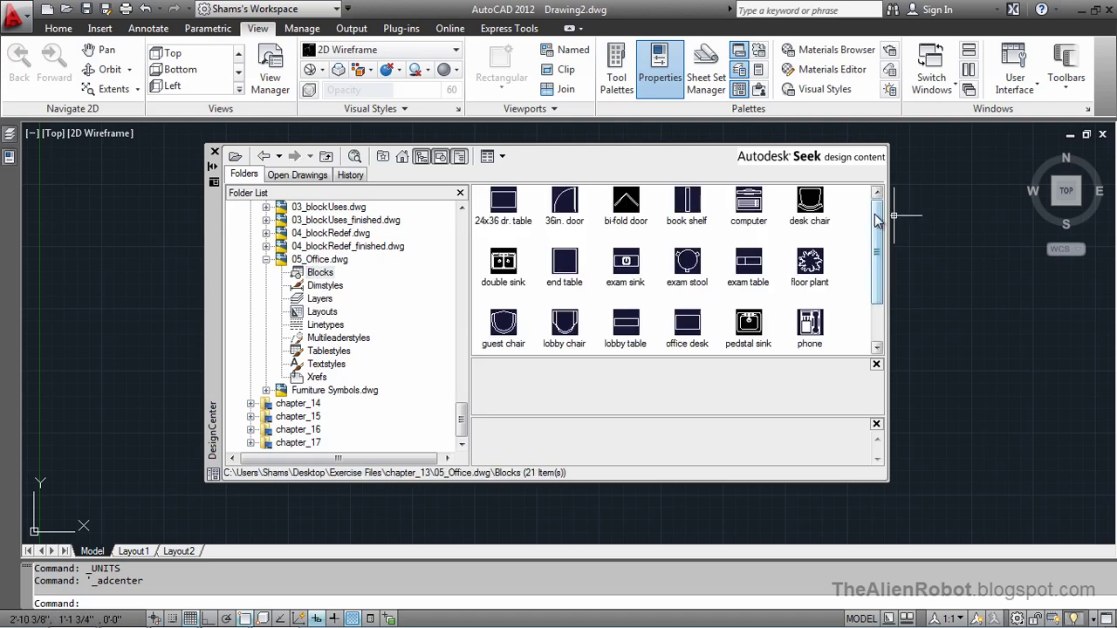
mouse_move(878, 227)
mouse_down()
mouse_move(878, 254)
mouse_move(880, 206)
mouse_up()
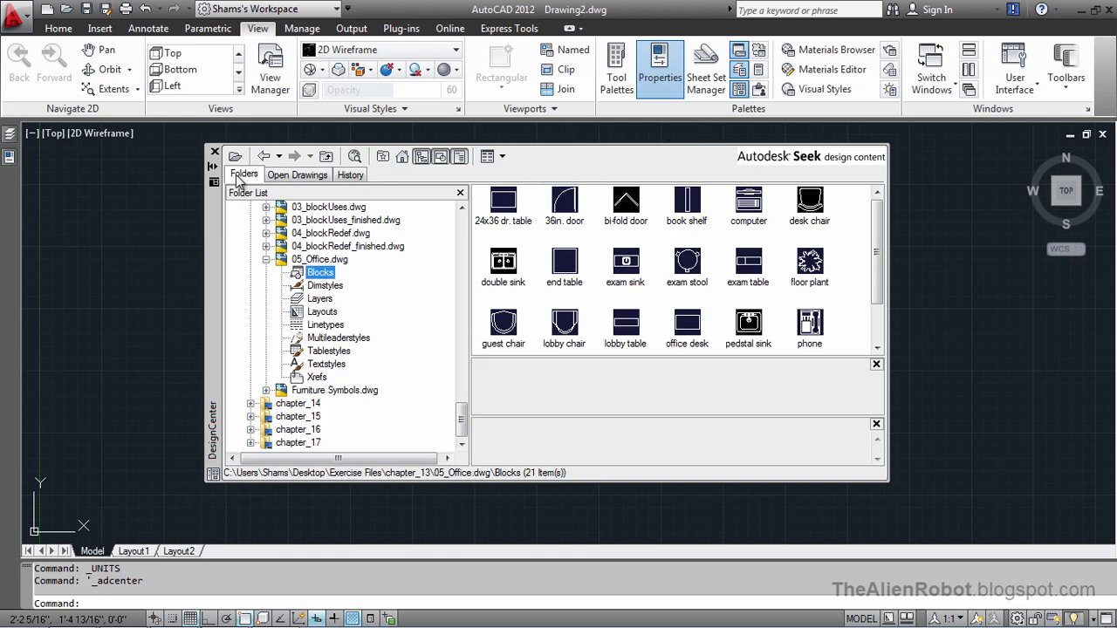
- Move DesignCenter to the left edge and narrow its folder list and overall width
drag(209, 209, 64, 216)
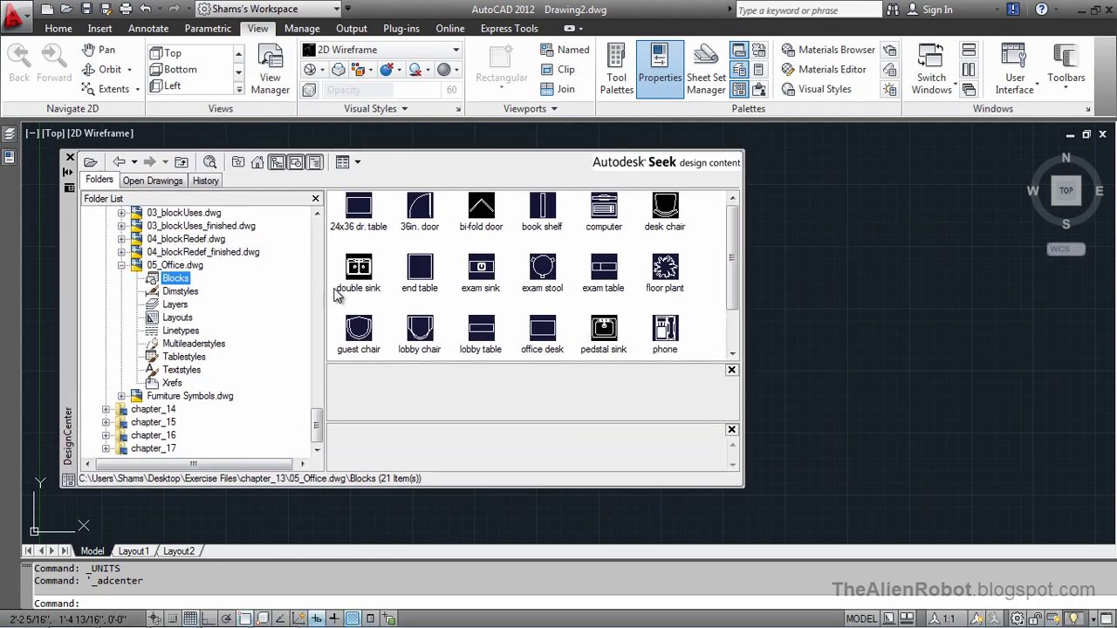
drag(324, 297, 240, 294)
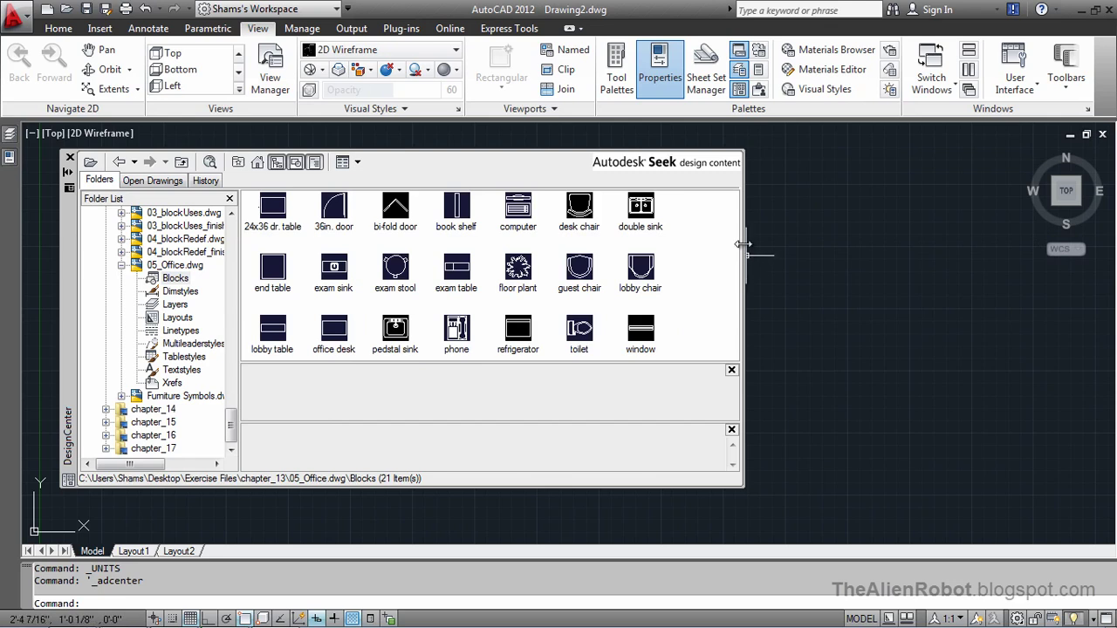
drag(742, 246, 625, 246)
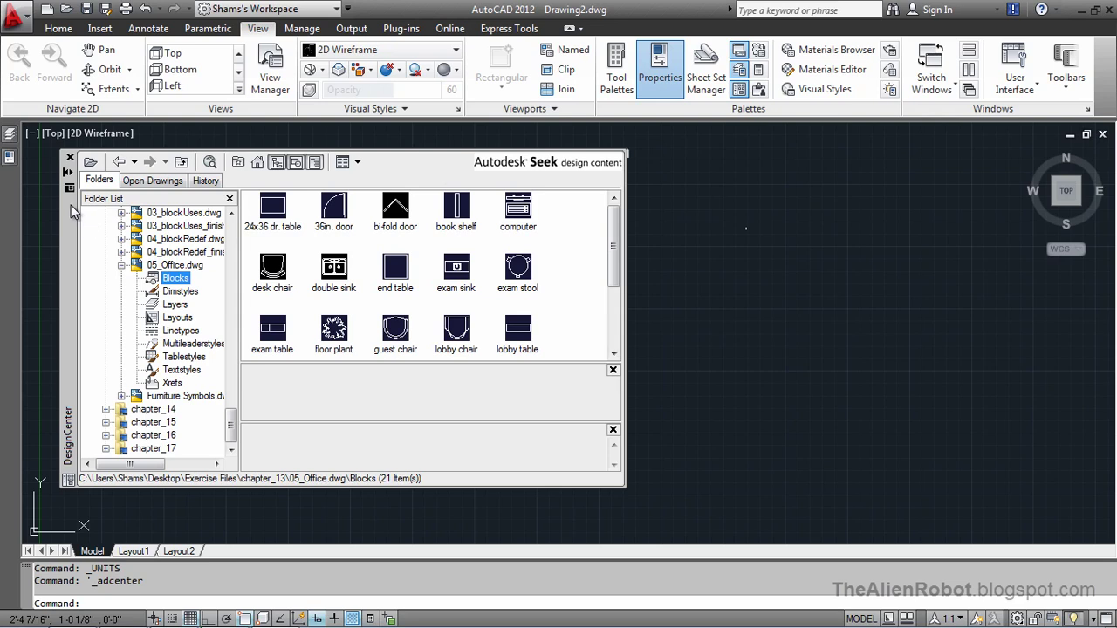
mouse_move(65, 203)
mouse_down()
mouse_move(78, 205)
mouse_move(59, 205)
mouse_up()
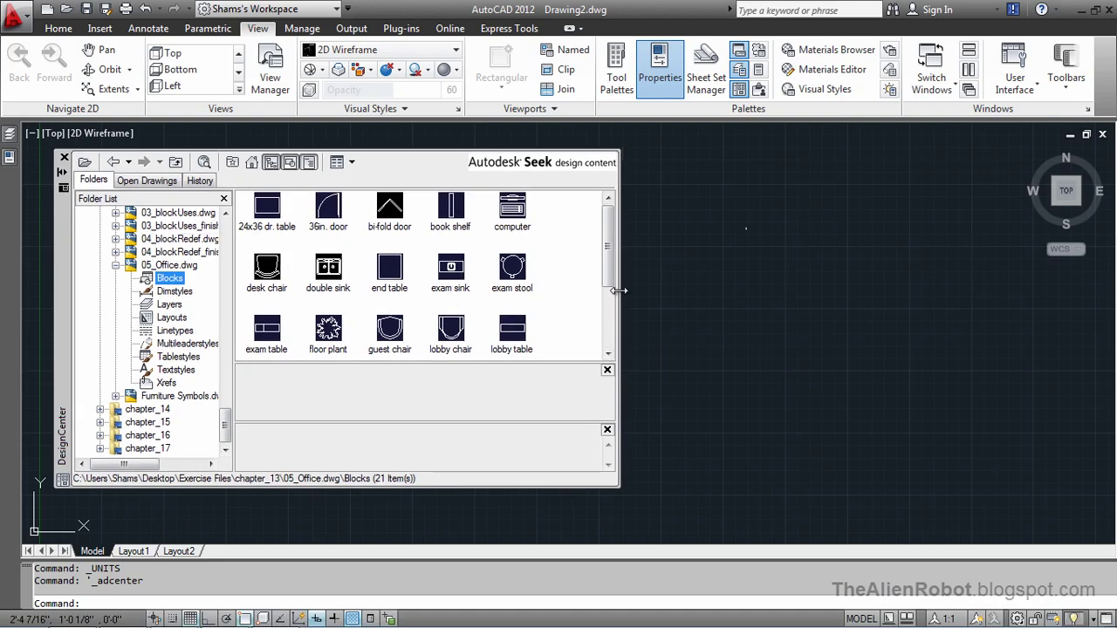
drag(618, 290, 581, 289)
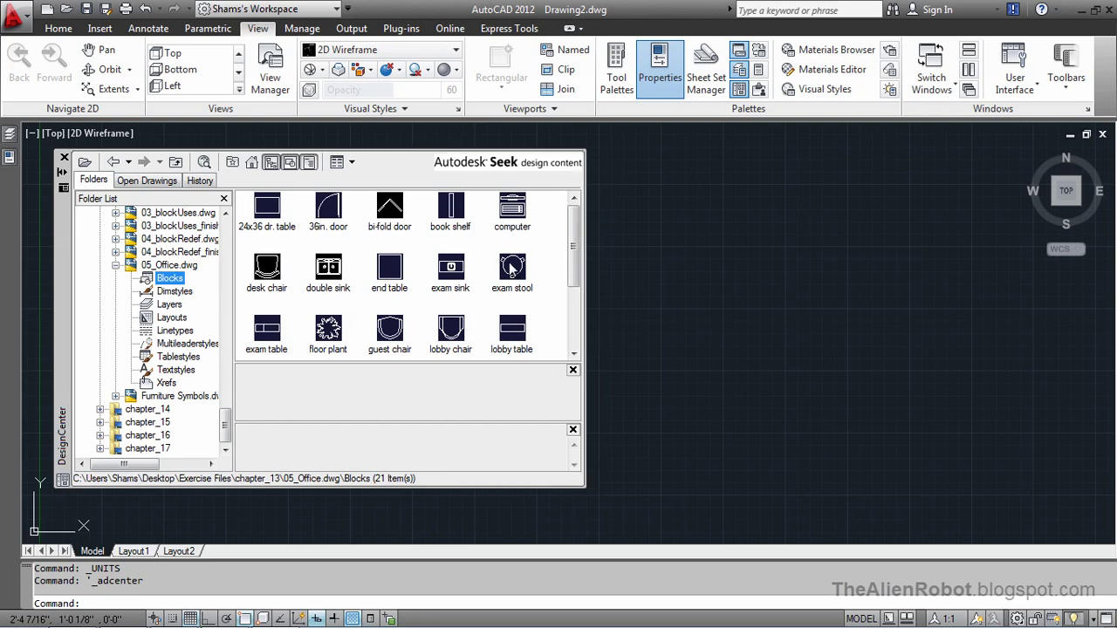
- Drag the exam stool block from DesignCenter into the drawing and zoom out
click(512, 270)
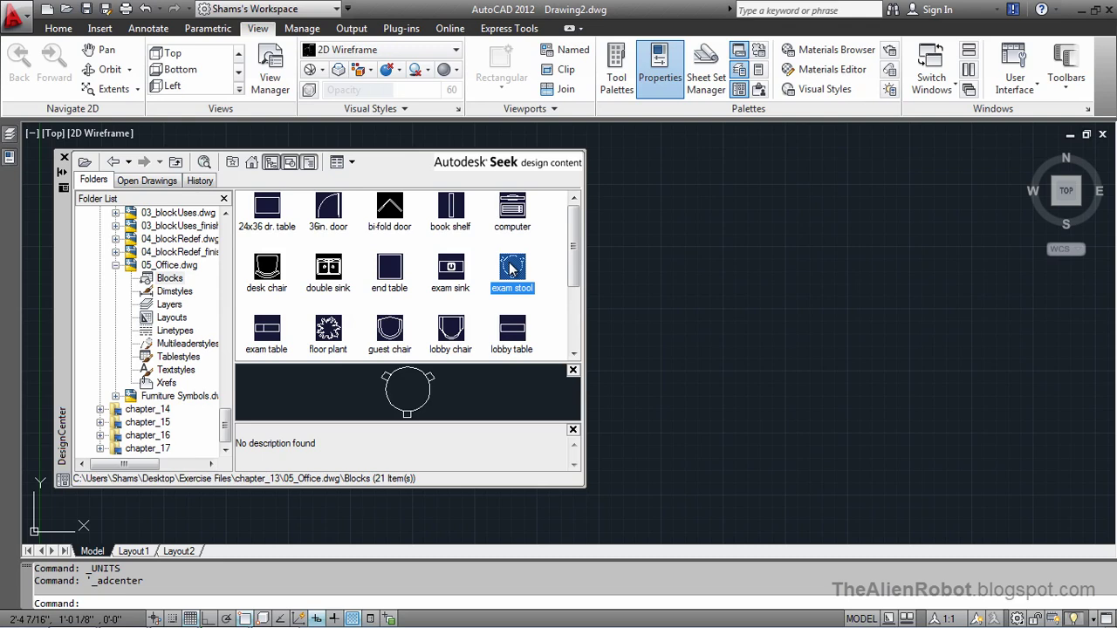
mouse_move(511, 270)
mouse_down()
mouse_move(584, 284)
mouse_move(662, 335)
mouse_move(731, 311)
mouse_move(803, 325)
mouse_move(799, 315)
mouse_move(816, 310)
mouse_up()
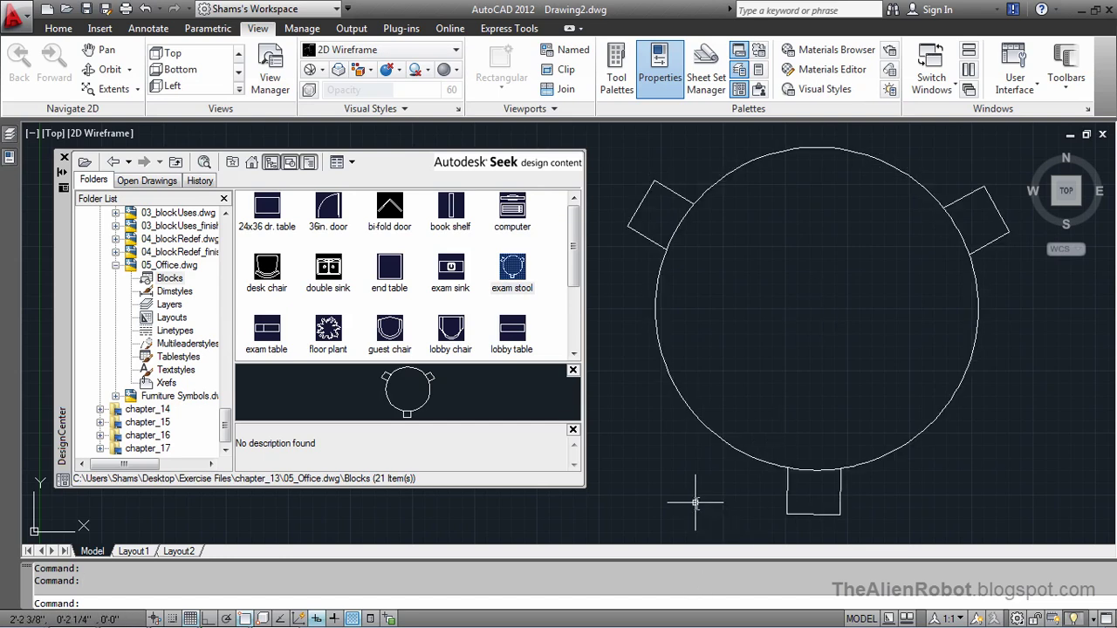
scroll(696, 504, down, 3)
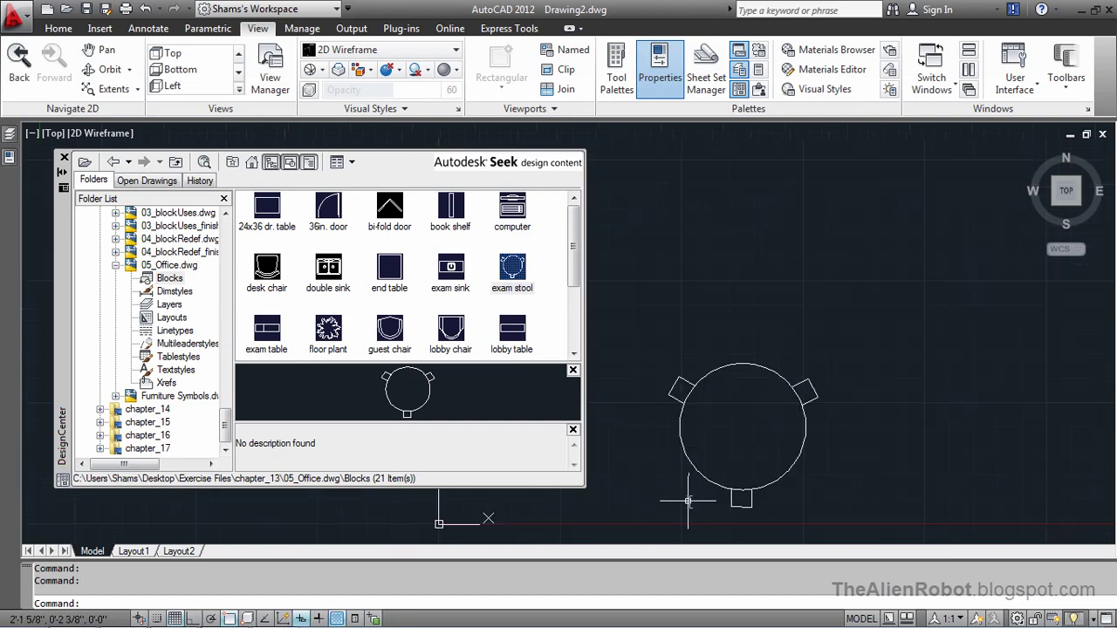
- Reposition the view around the stool and regenerate the drawing with RE
mouse_move(686, 519)
middle_down()
mouse_move(768, 458)
mouse_move(840, 360)
middle_up()
scroll(841, 360, down, 3)
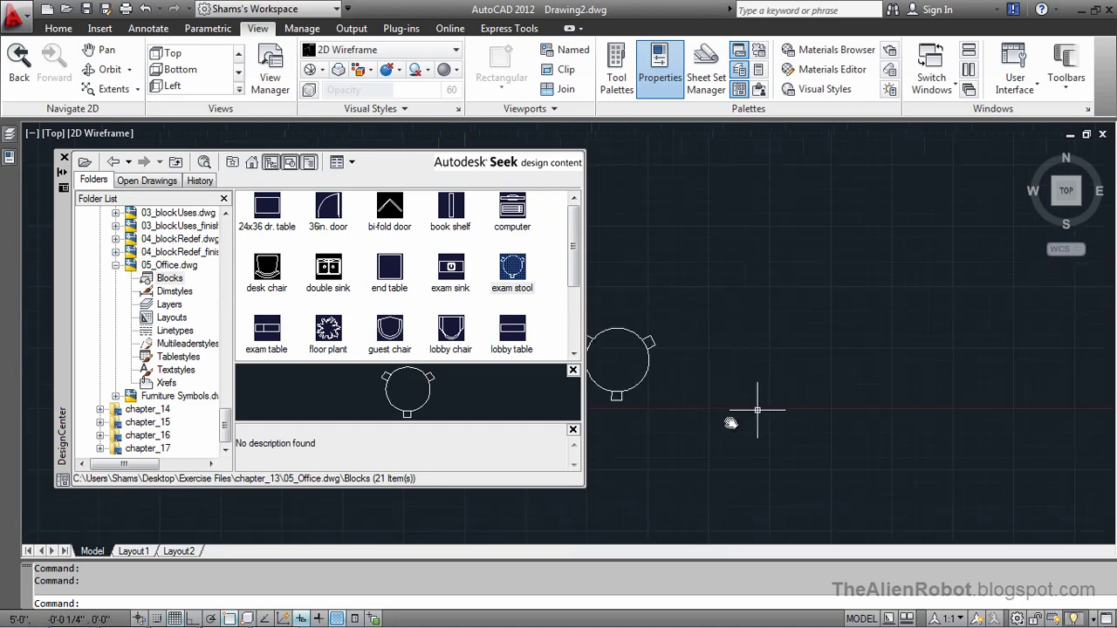
middle_drag(755, 399, 756, 360)
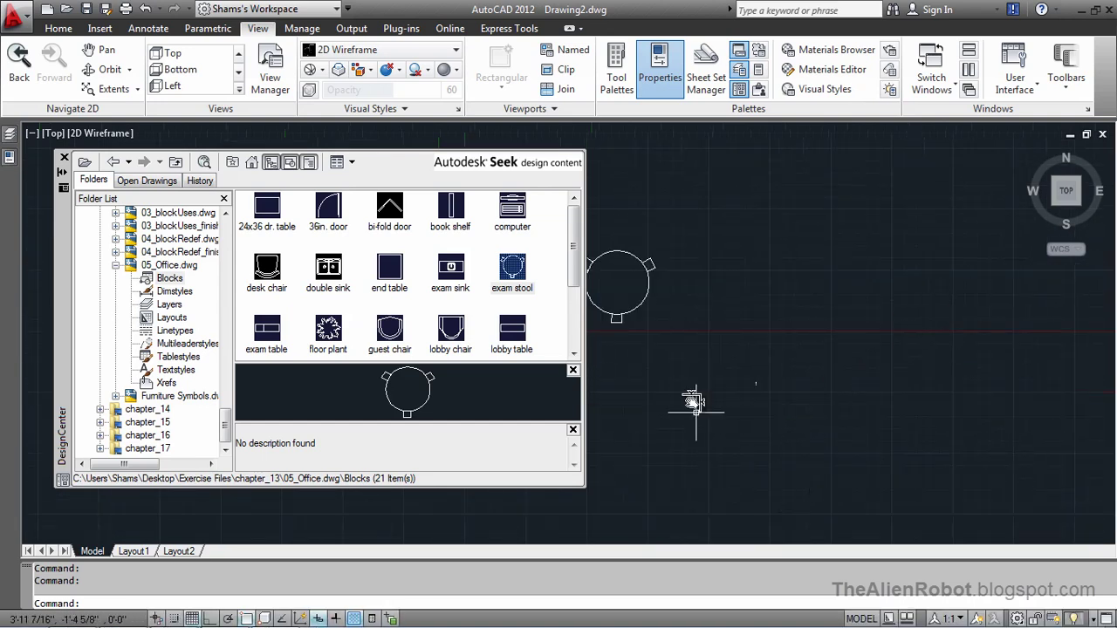
middle_drag(691, 387, 748, 382)
mouse_move(655, 394)
middle_down()
mouse_move(743, 393)
mouse_move(710, 411)
mouse_move(715, 396)
middle_up()
text(RE)
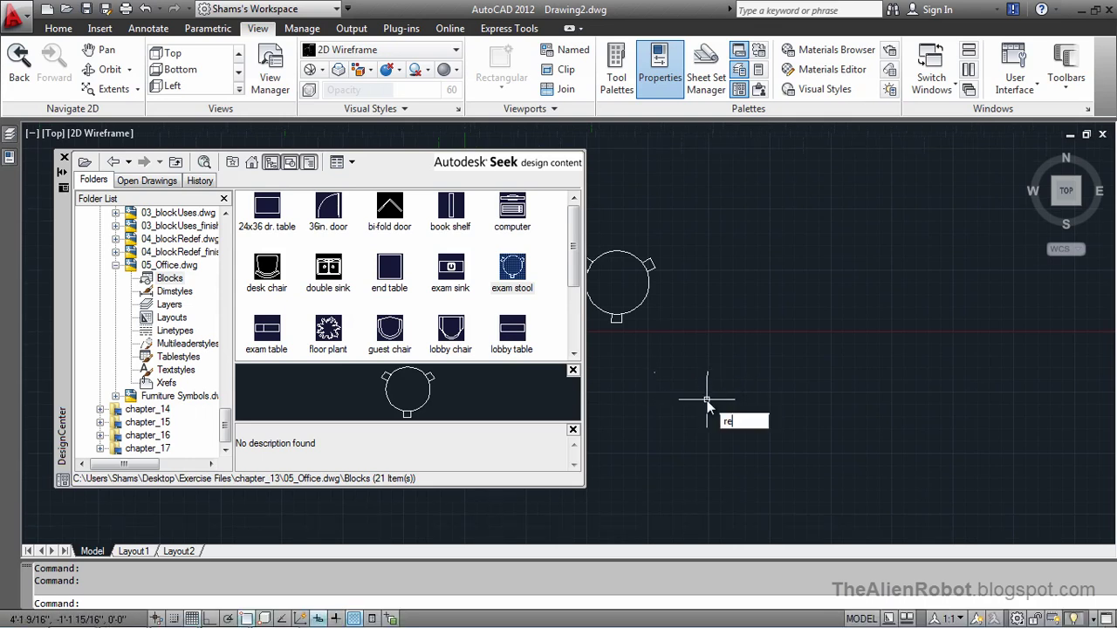
key(Return)
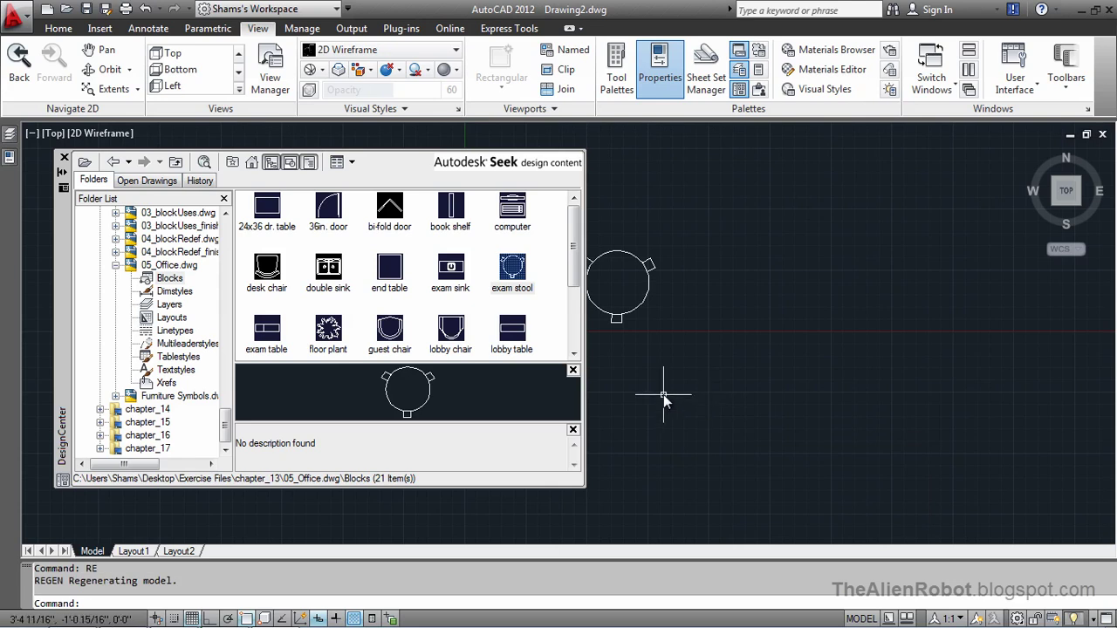
- Place the floor plant block left of the exam stool, then select the refrigerator thumbnail
middle_drag(663, 398, 971, 320)
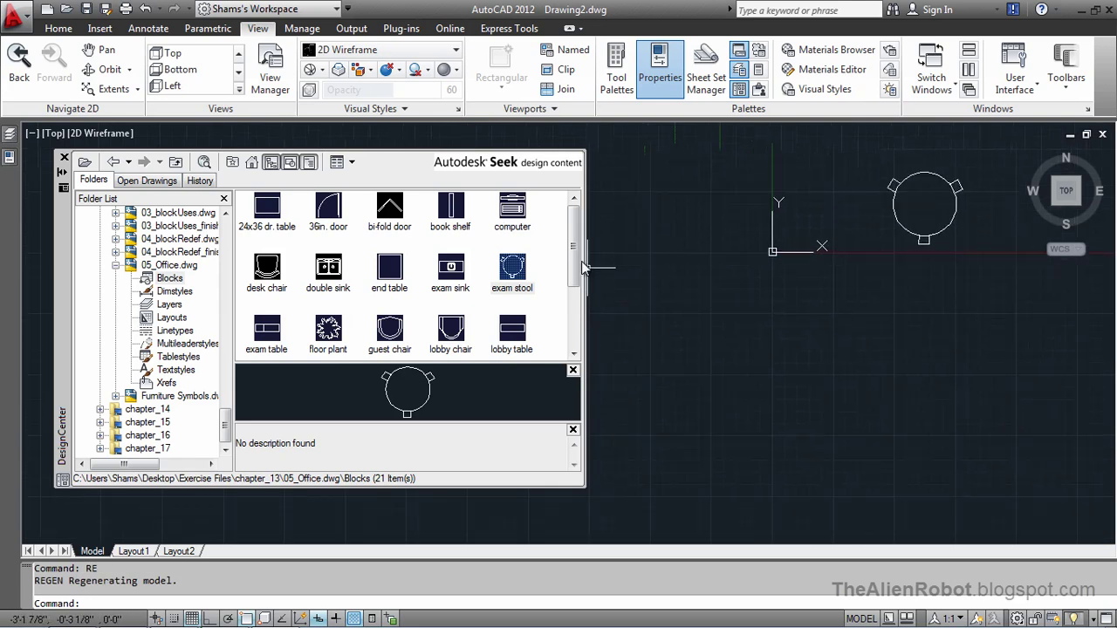
scroll(573, 257, down, 3)
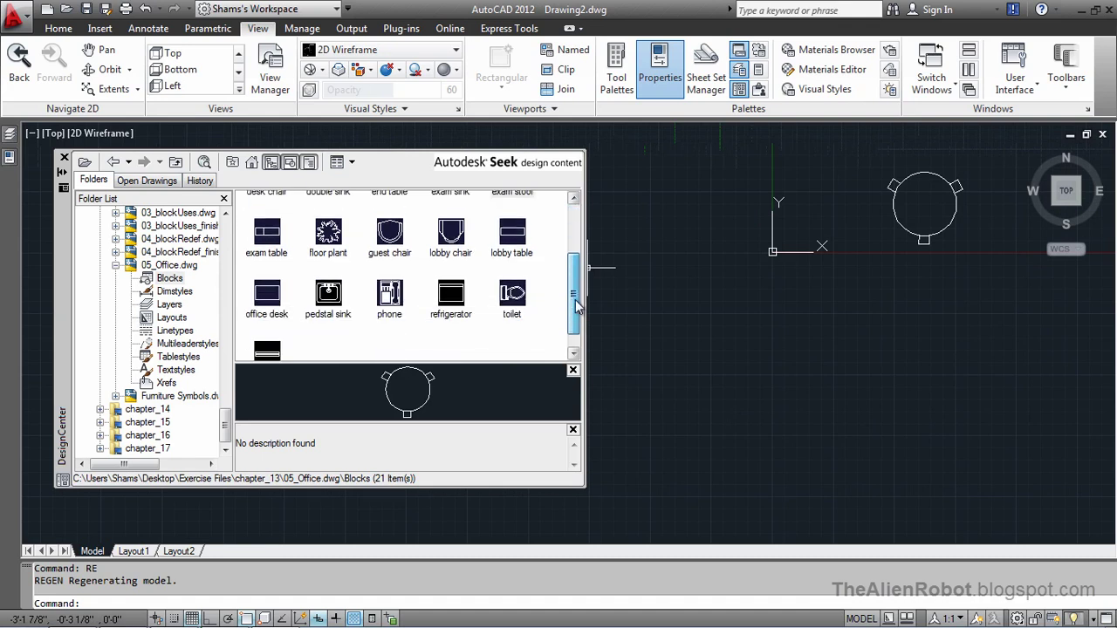
click(334, 236)
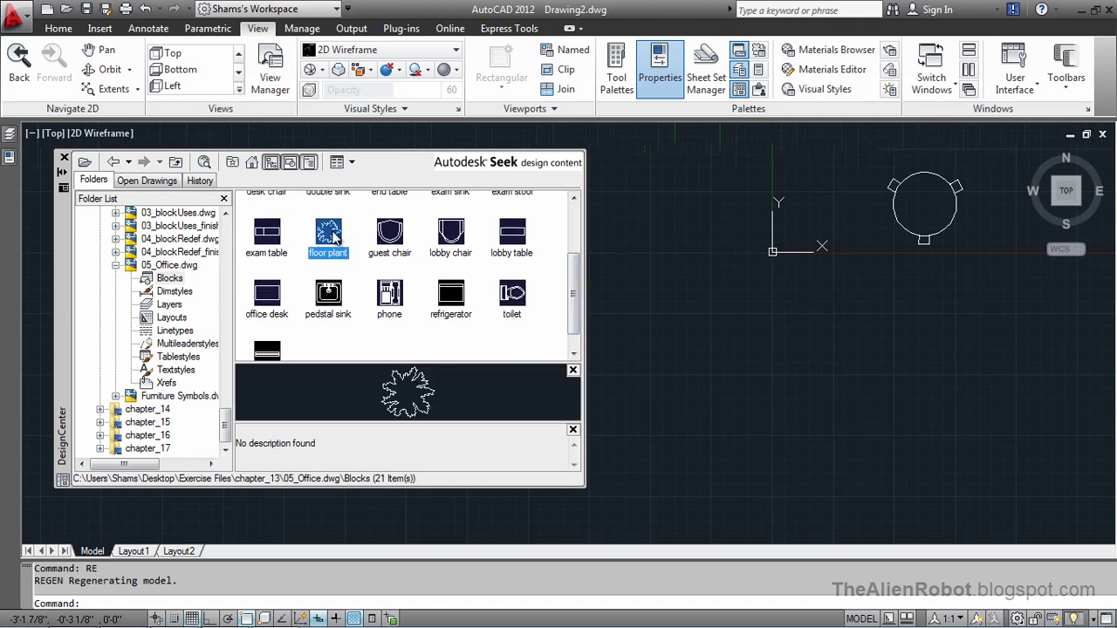
mouse_move(334, 237)
mouse_down()
mouse_move(517, 259)
mouse_move(683, 233)
mouse_move(763, 251)
mouse_move(795, 240)
mouse_move(804, 221)
mouse_up()
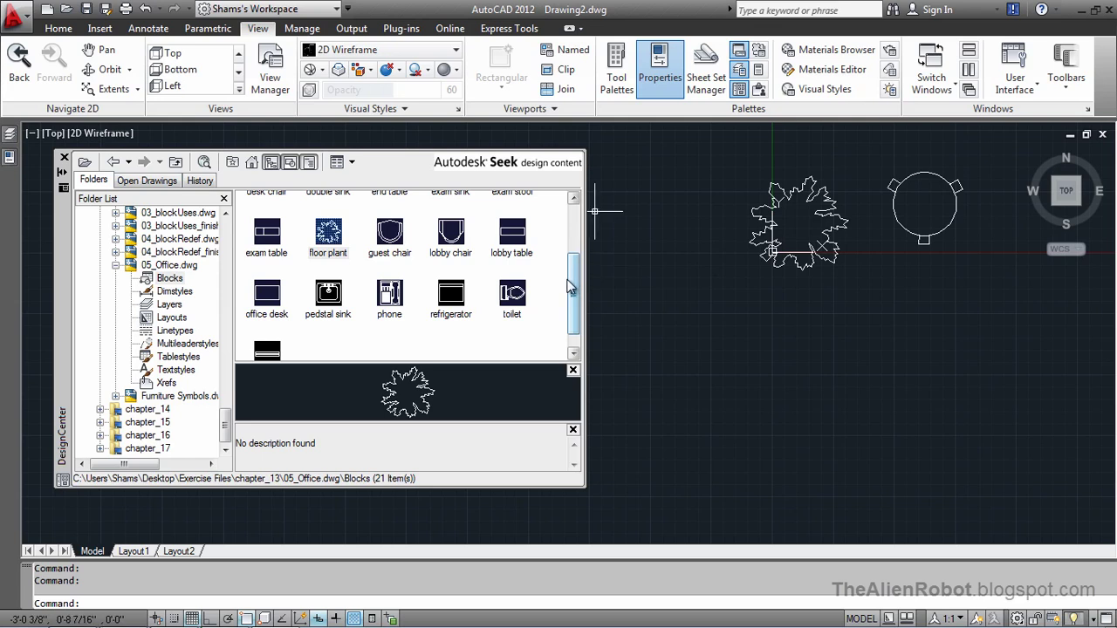
click(452, 295)
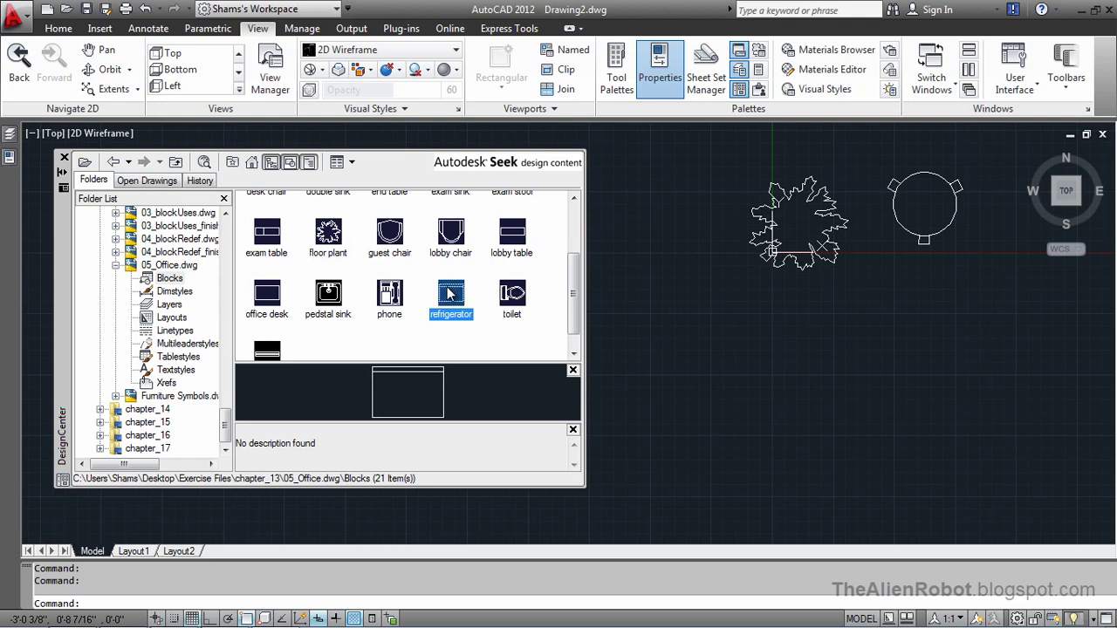
- Place the refrigerator block from DesignCenter below the floor plant, scale 1, rotation 0
double_click(450, 295)
drag(581, 197, 349, 187)
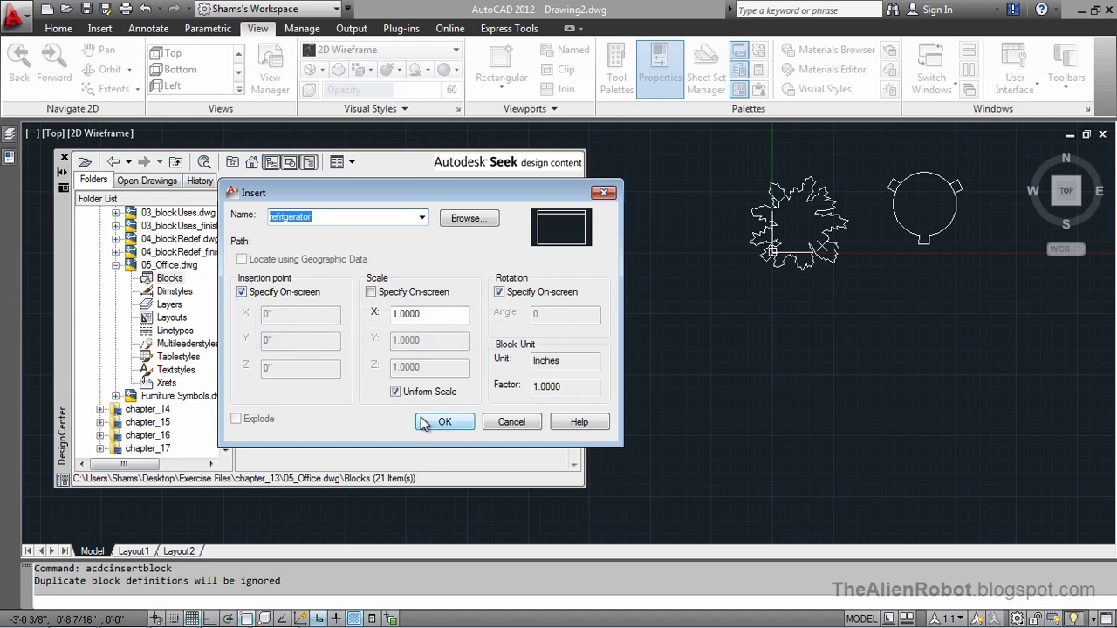
click(500, 292)
click(445, 423)
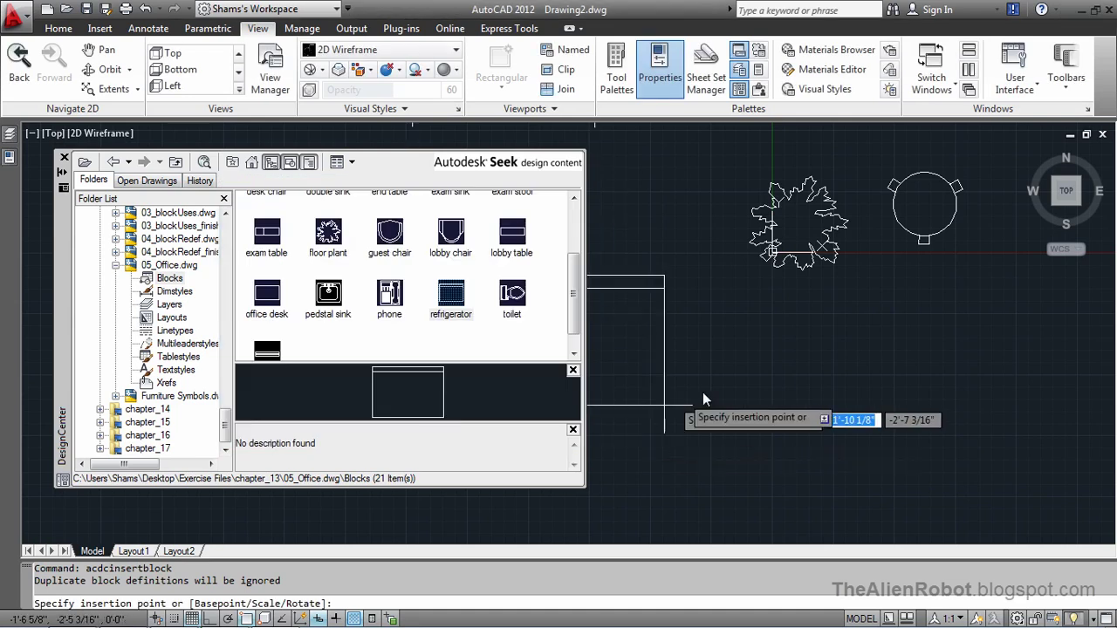
click(886, 449)
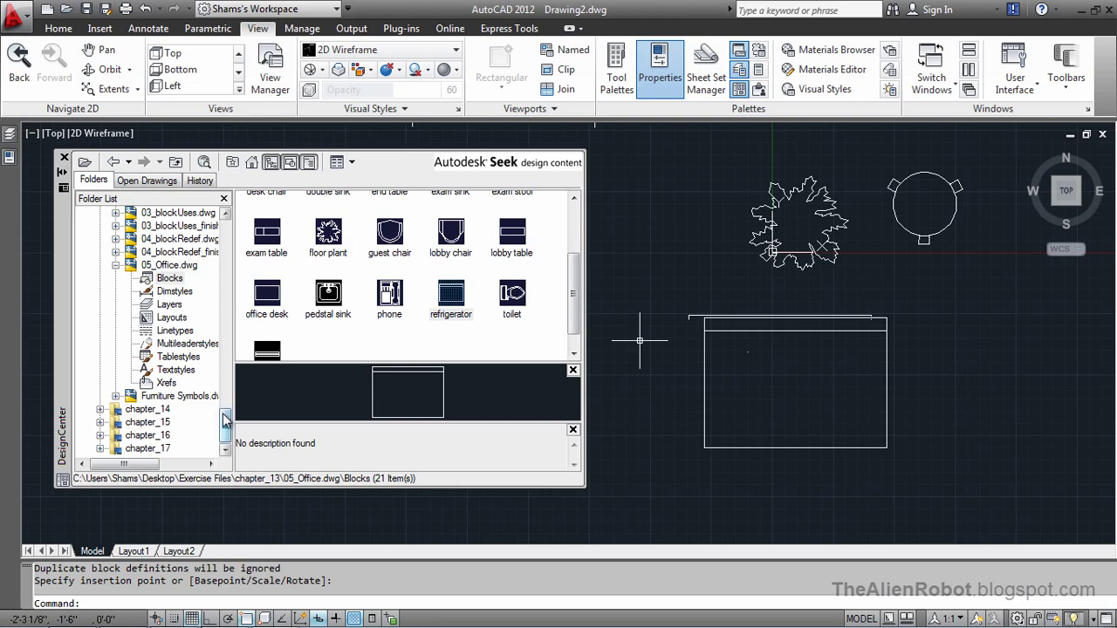
mouse_move(224, 420)
mouse_down()
mouse_move(225, 295)
mouse_move(226, 421)
mouse_up()
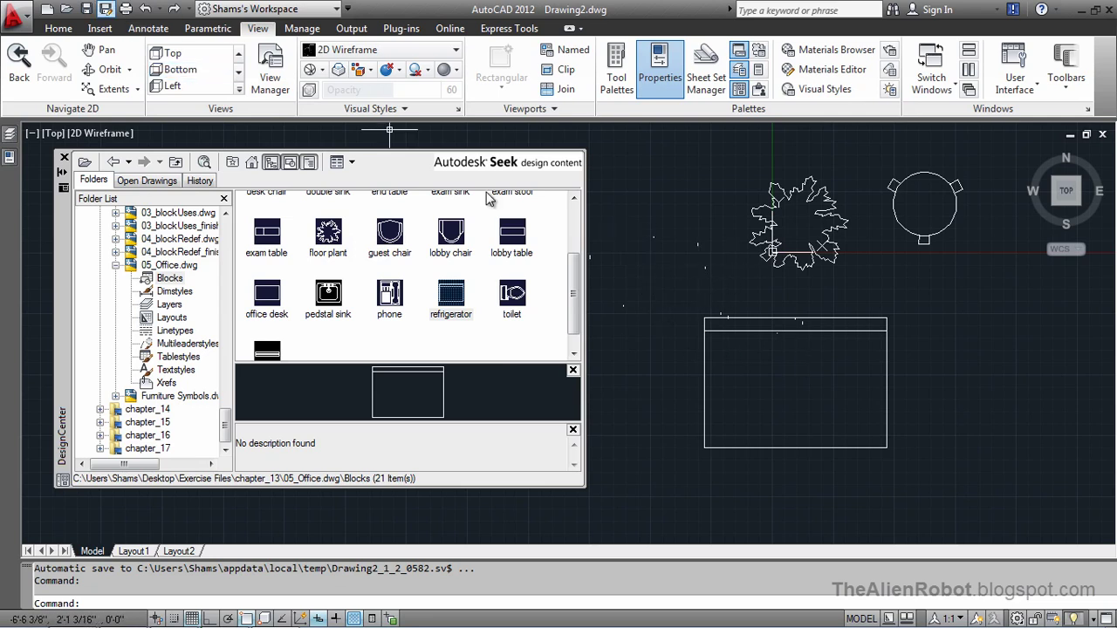
- Save the drawing into the chapter_13 folder as 'Furniture Symbols.dwg'
click(106, 10)
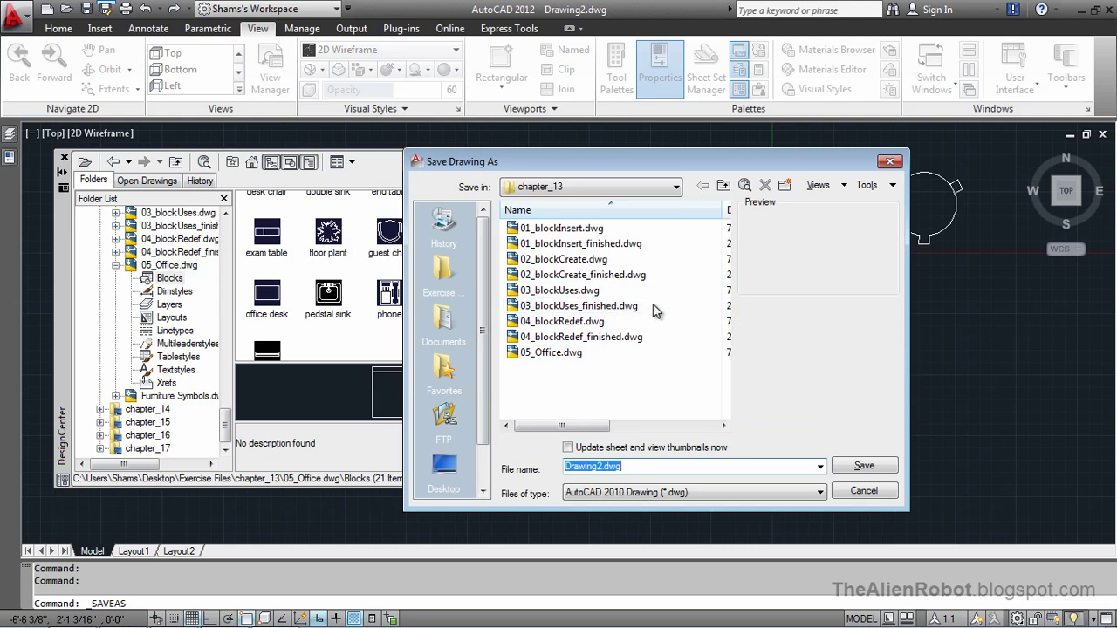
key(ctrl+Left)
key(shift+Left)
key(shift+Left)
key(shift+Left)
key(shift+Left)
key(shift+Left)
key(shift+Left)
key(shift+Left)
key(shift+Left)
text(Furniture )
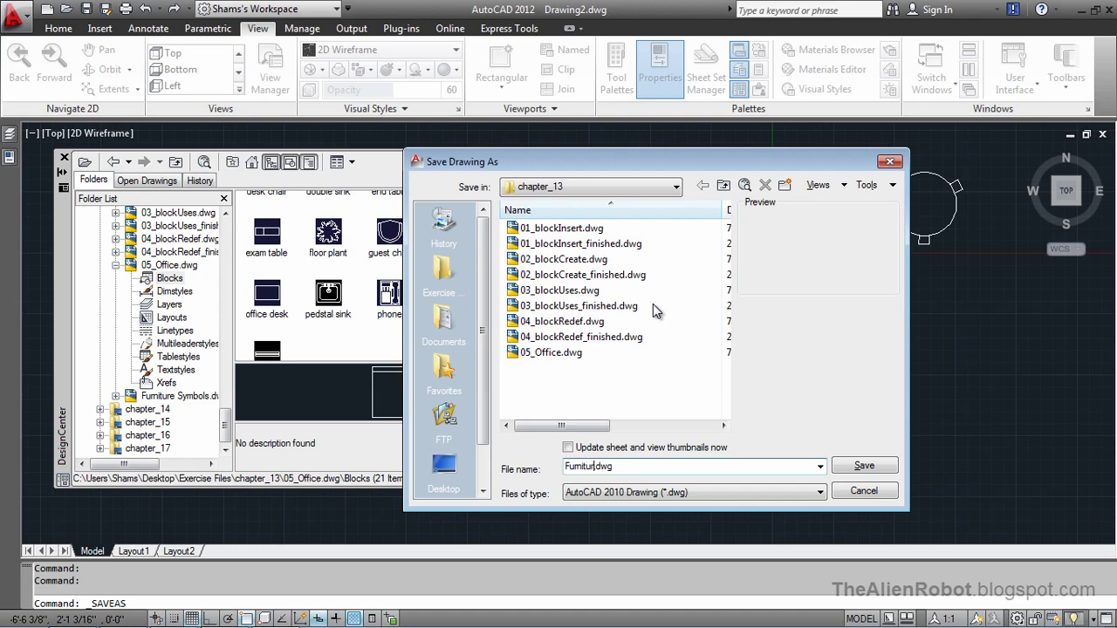
text(Symbols)
key(Return)
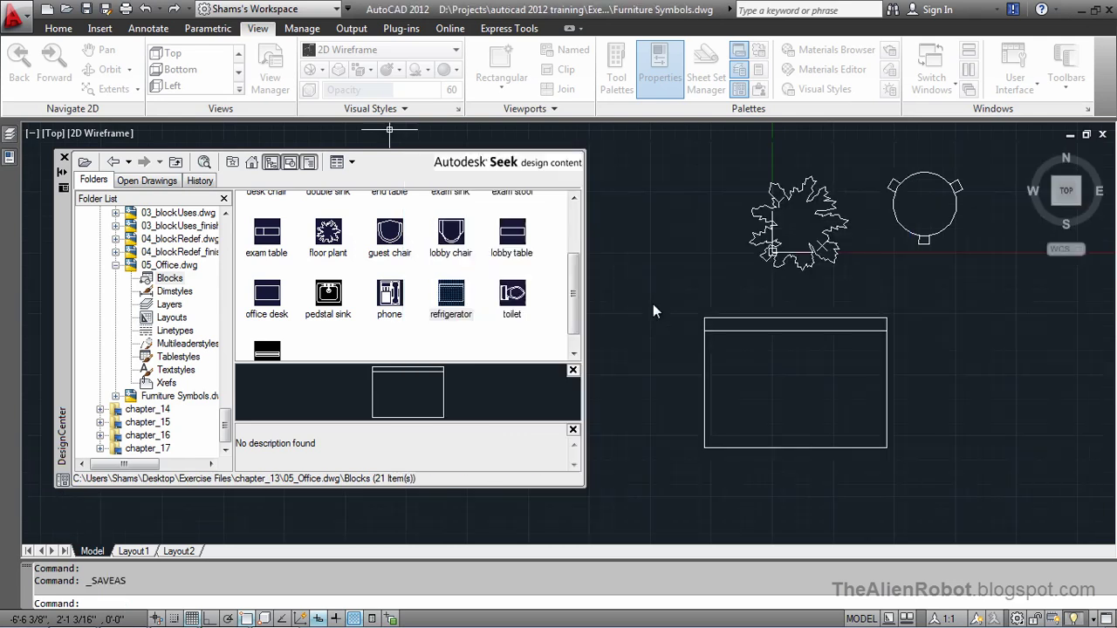